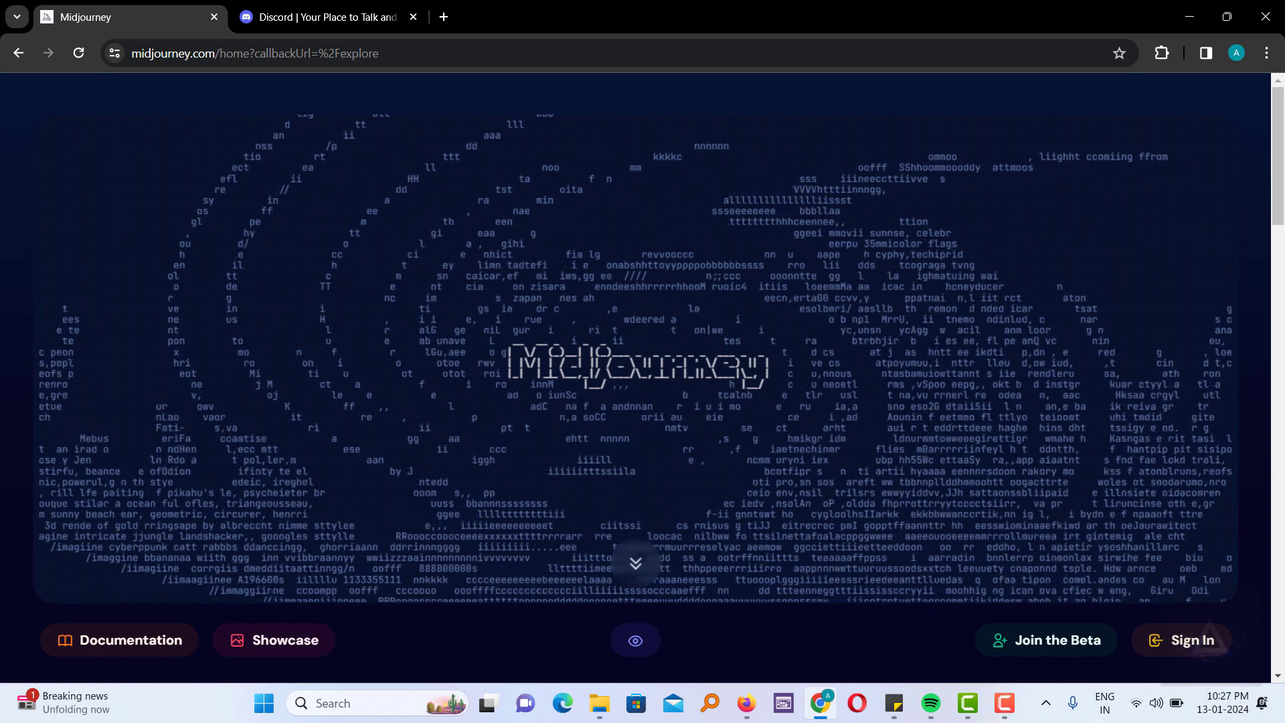
- Open Midjourney's Community Showcase and autoscroll down through the Recent gallery of images
{"action": "left_click", "coordinate": [287, 639]}
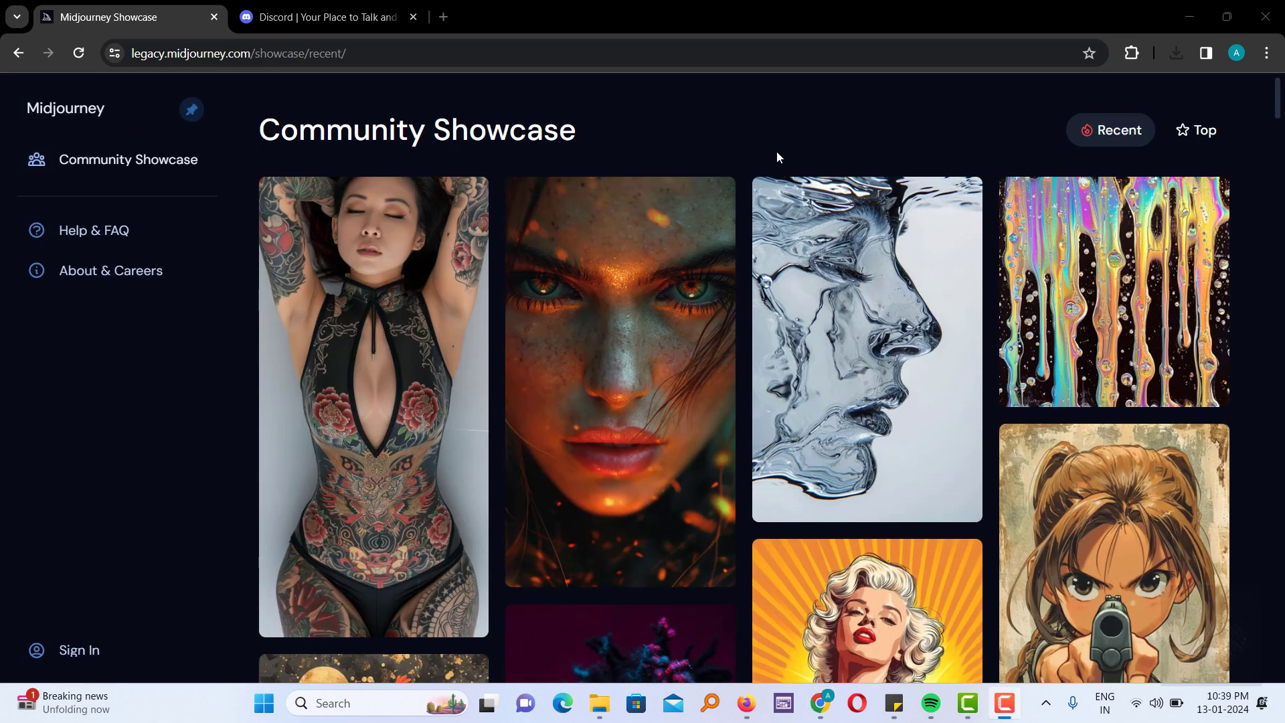
{"action": "mouse_move", "coordinate": [569, 453]}
{"action": "mouse_move", "coordinate": [1042, 343]}
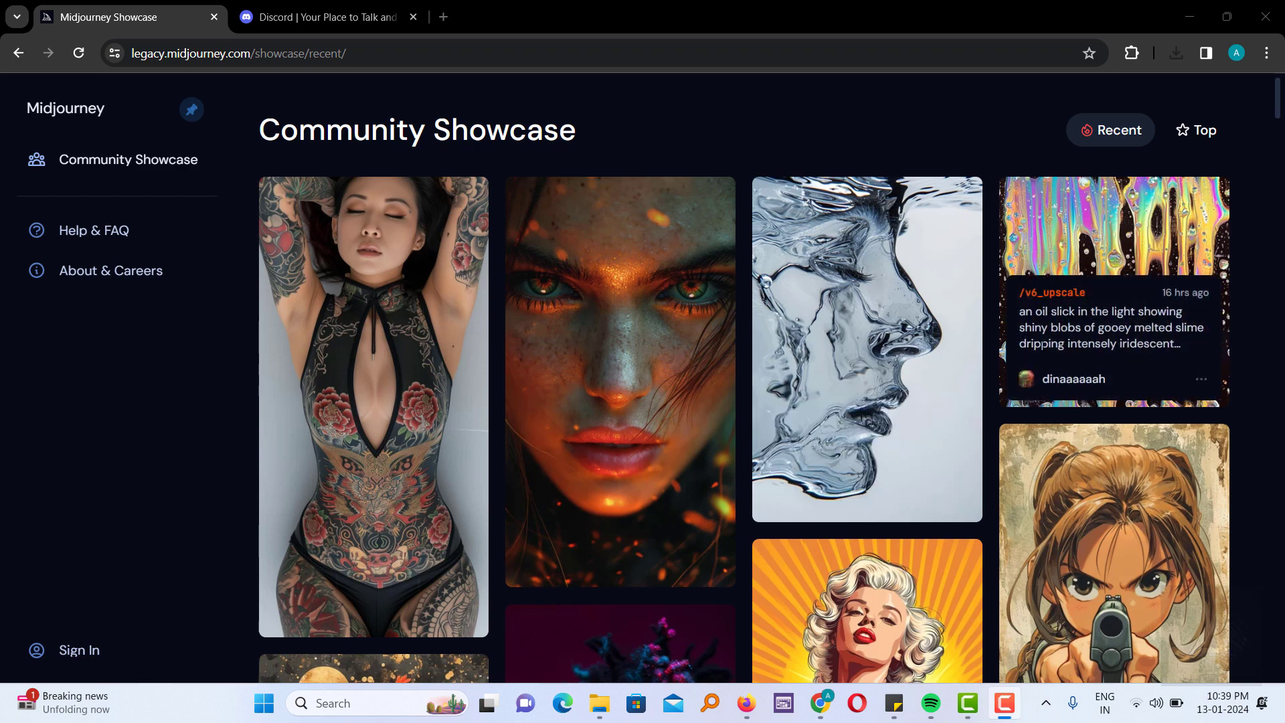
{"action": "middle_click", "coordinate": [1246, 175]}
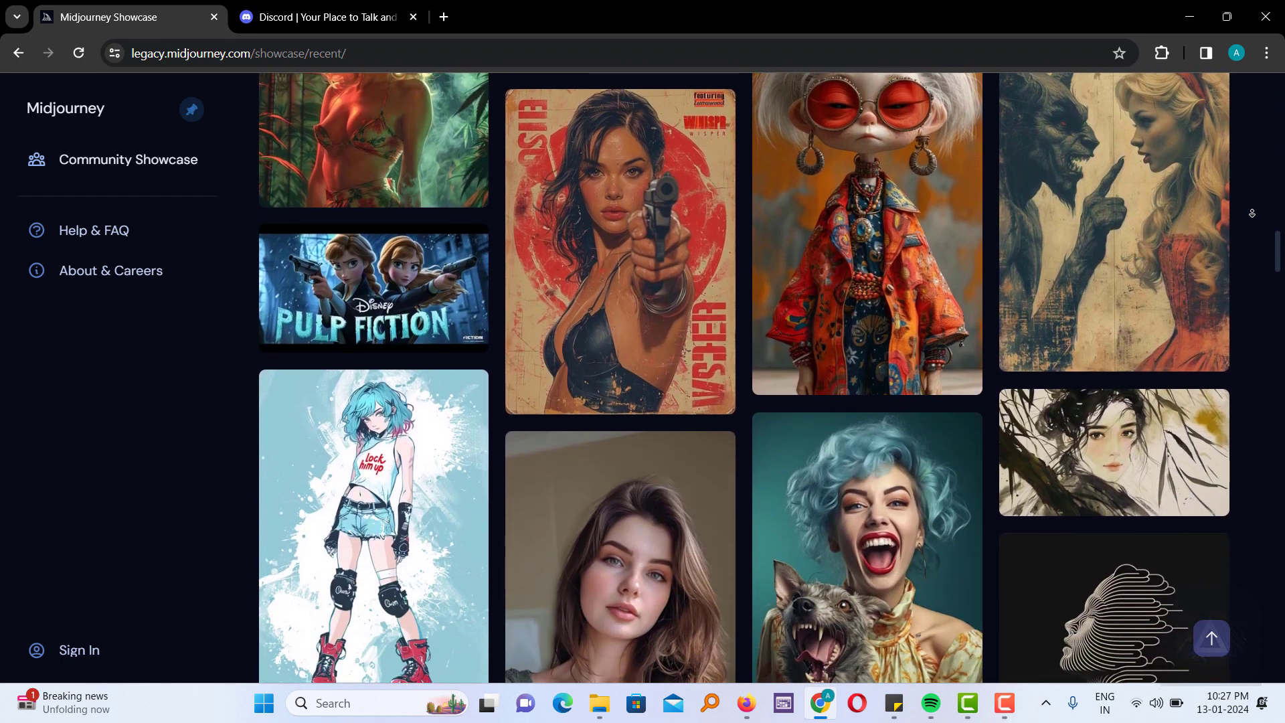
- On the Discord website, start the Download for Windows of the Discord app
{"action": "left_click", "coordinate": [1126, 126]}
{"action": "left_click", "coordinate": [324, 20]}
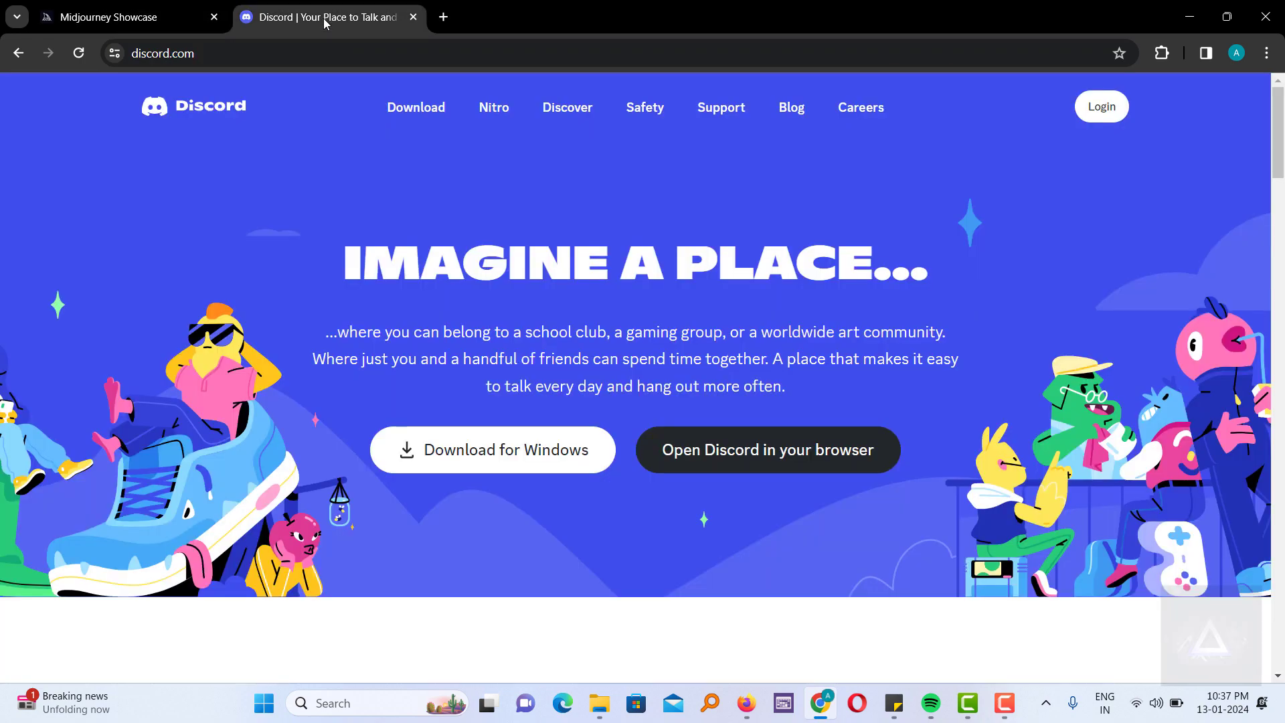
{"action": "left_click", "coordinate": [304, 59]}
{"action": "left_click", "coordinate": [468, 450]}
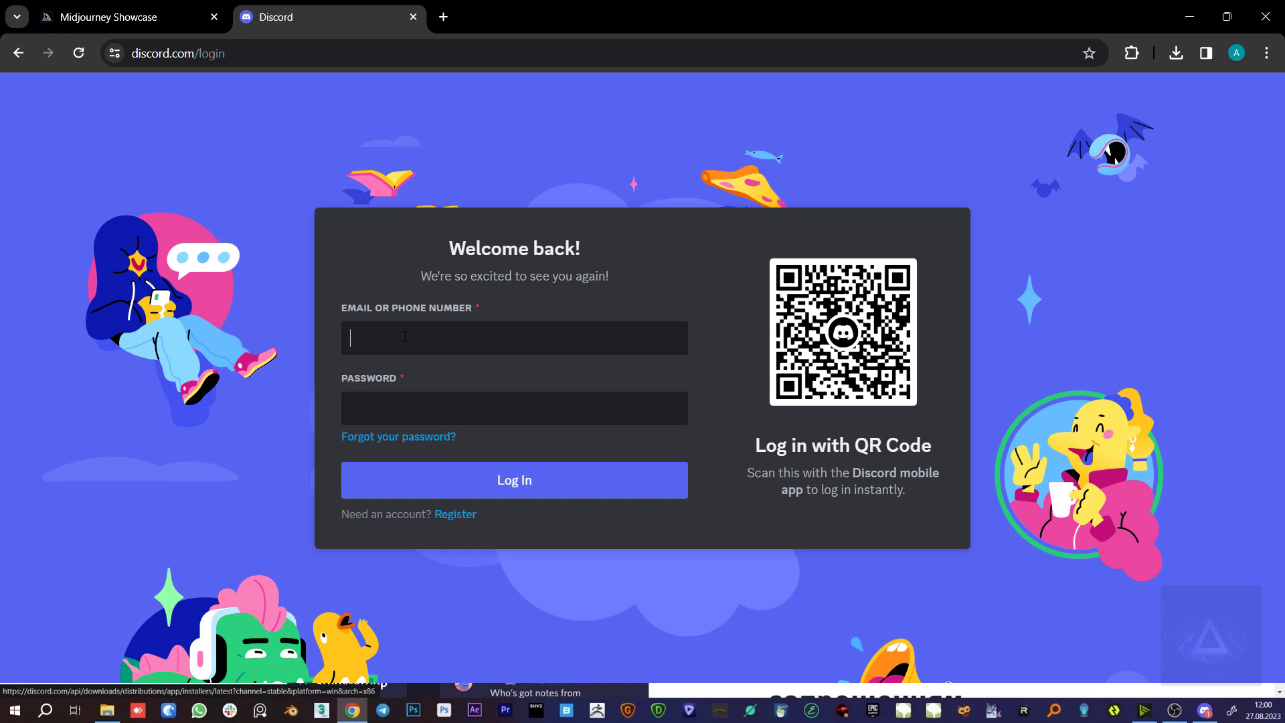
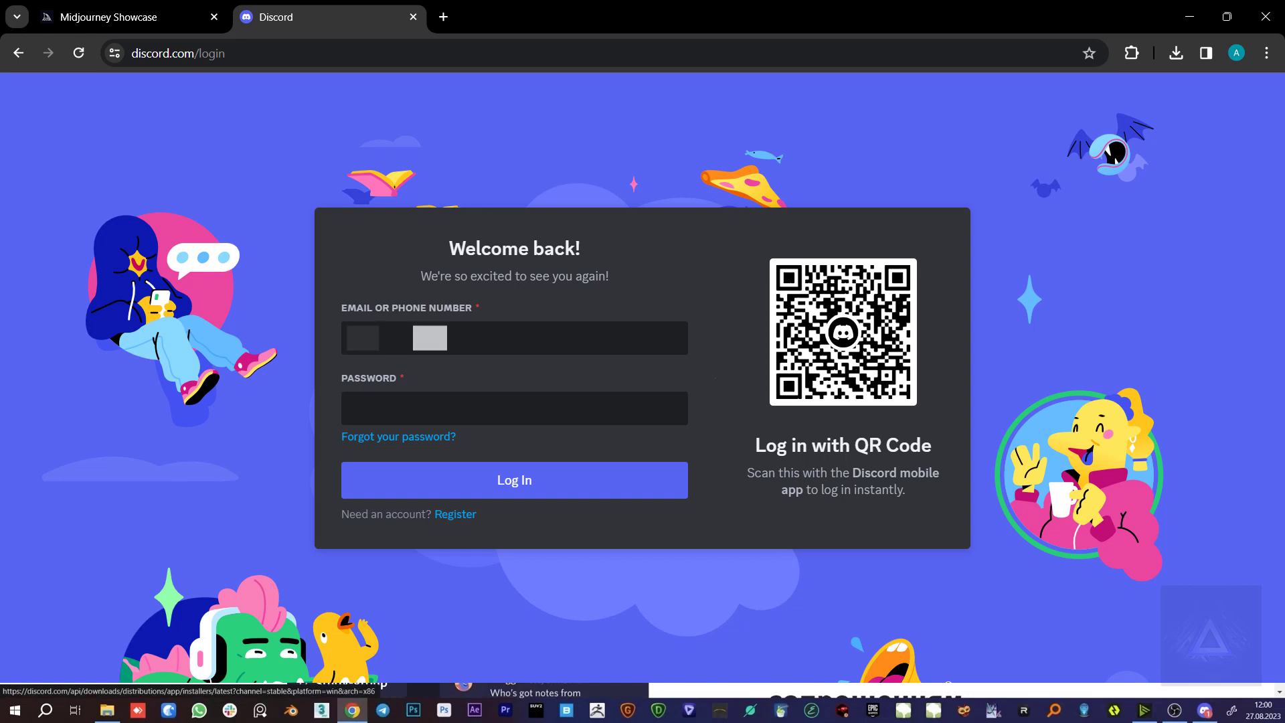
- Log in to Discord with the account's e-mail and password
{"action": "type", "text": "gmail.com"}
{"action": "key", "text": "Tab"}
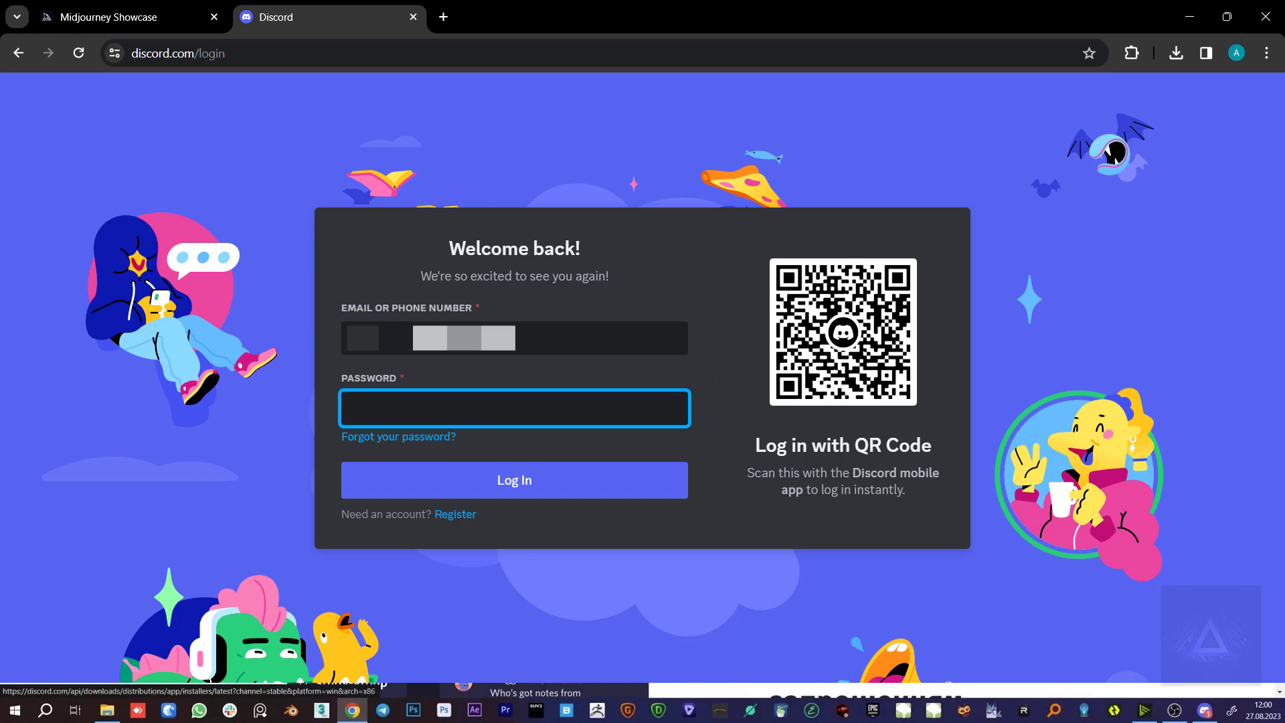
{"action": "type", "text": "a"}
{"action": "key", "text": "Return"}
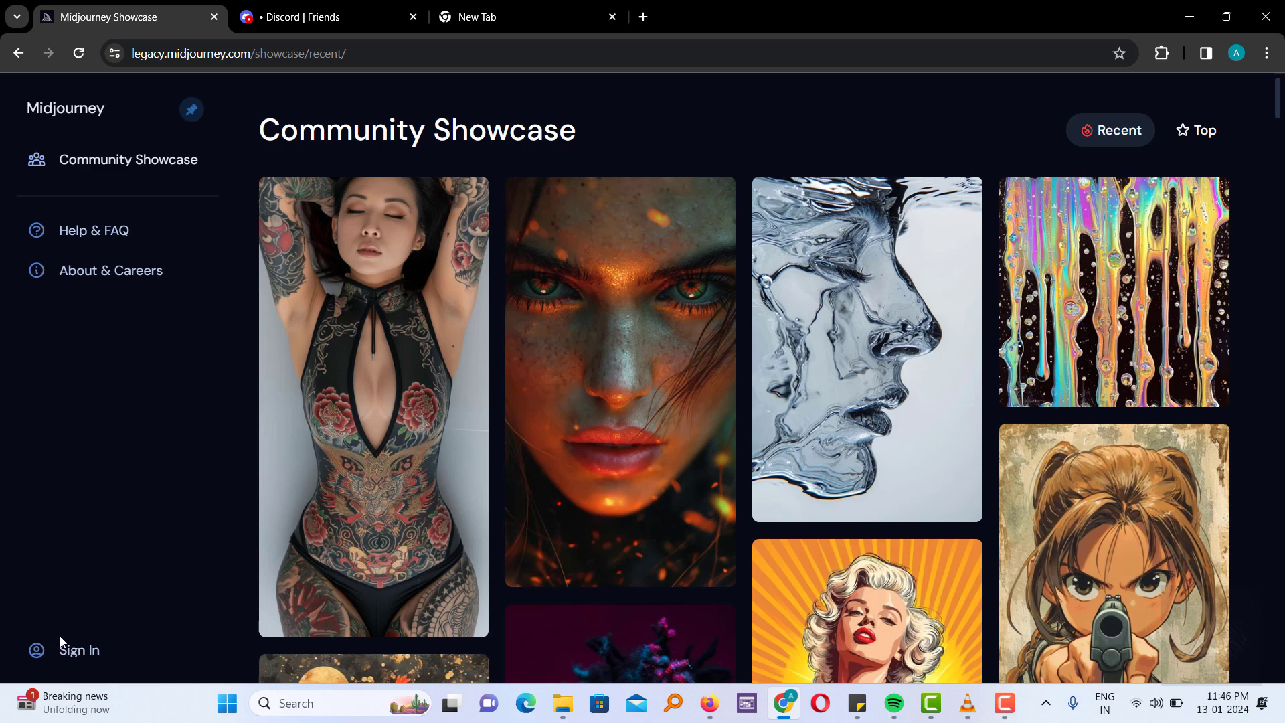
{"action": "left_click", "coordinate": [90, 652]}
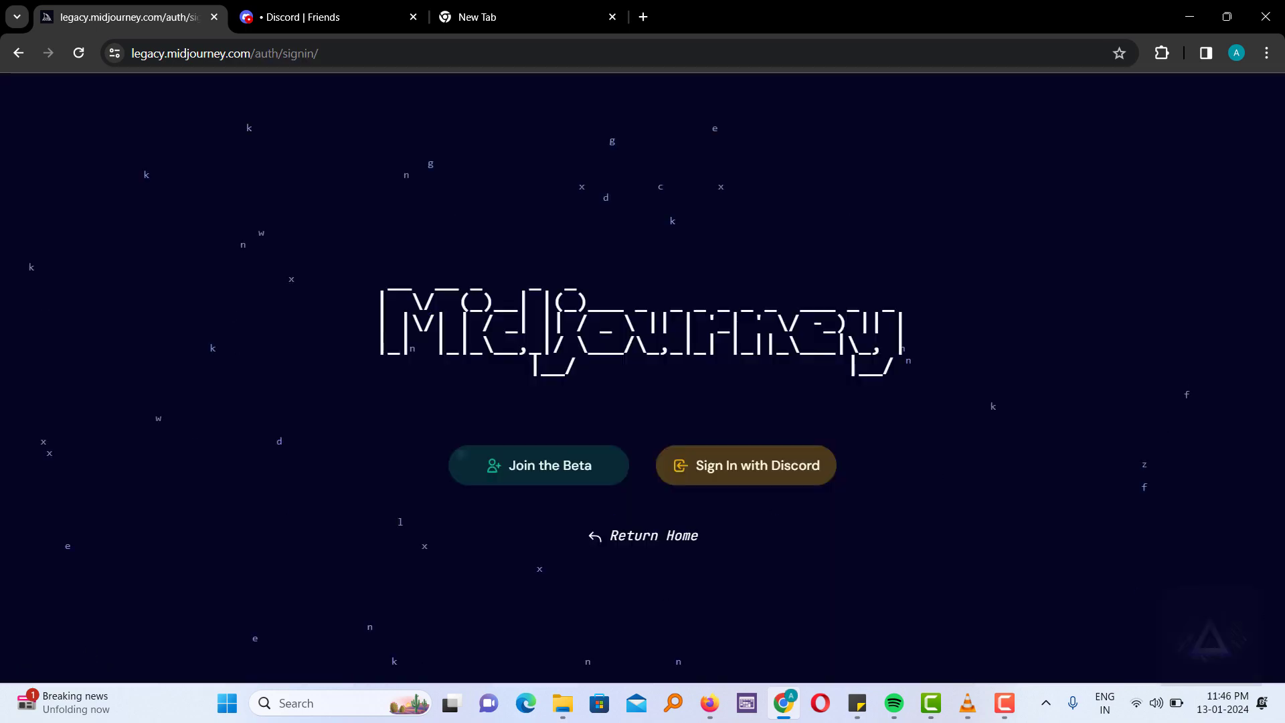
{"action": "left_click", "coordinate": [786, 475]}
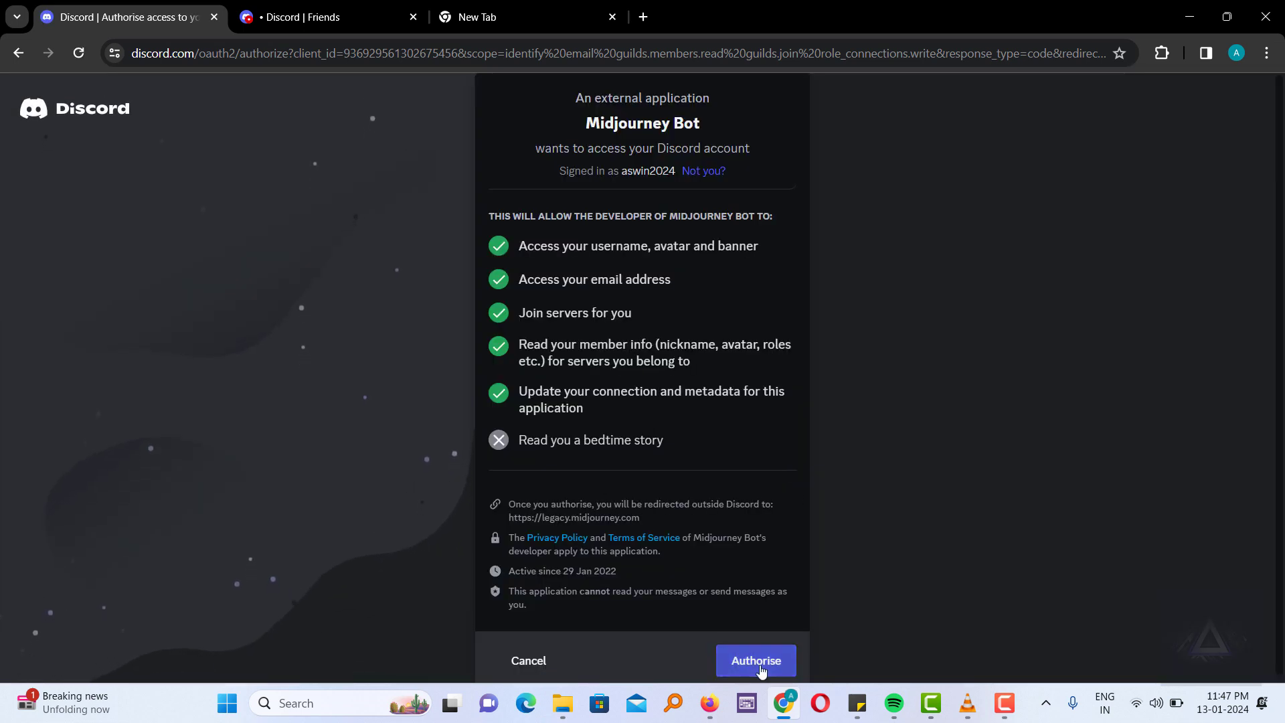
{"action": "left_click", "coordinate": [761, 669]}
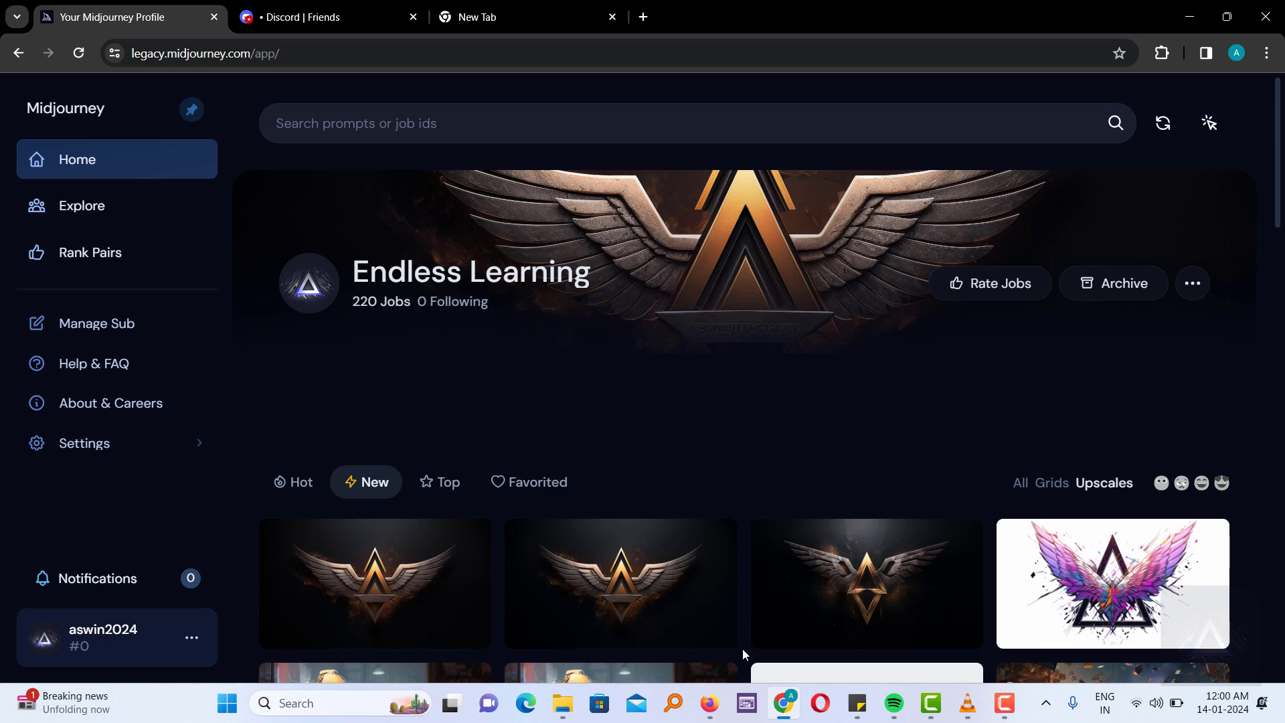
- Back in Discord, use Join a Server to join the Midjourney server
{"action": "left_click", "coordinate": [378, 17]}
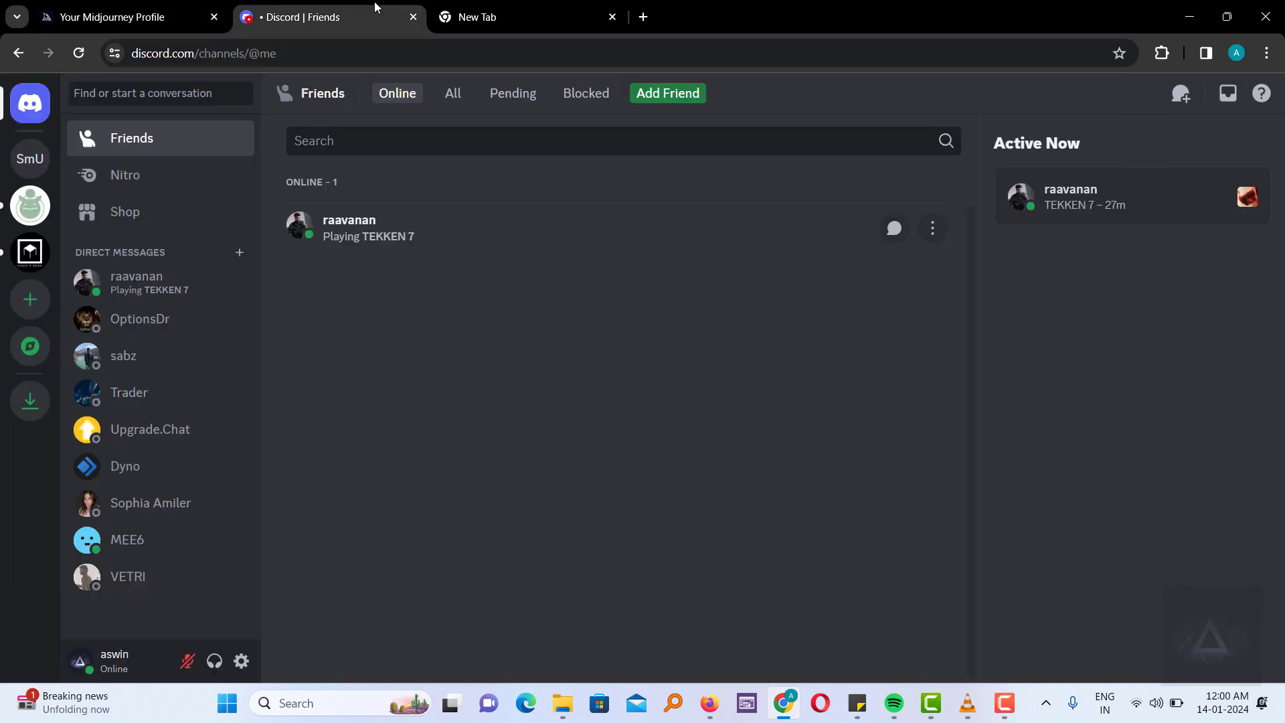
{"action": "left_click", "coordinate": [23, 289]}
{"action": "left_click", "coordinate": [582, 582]}
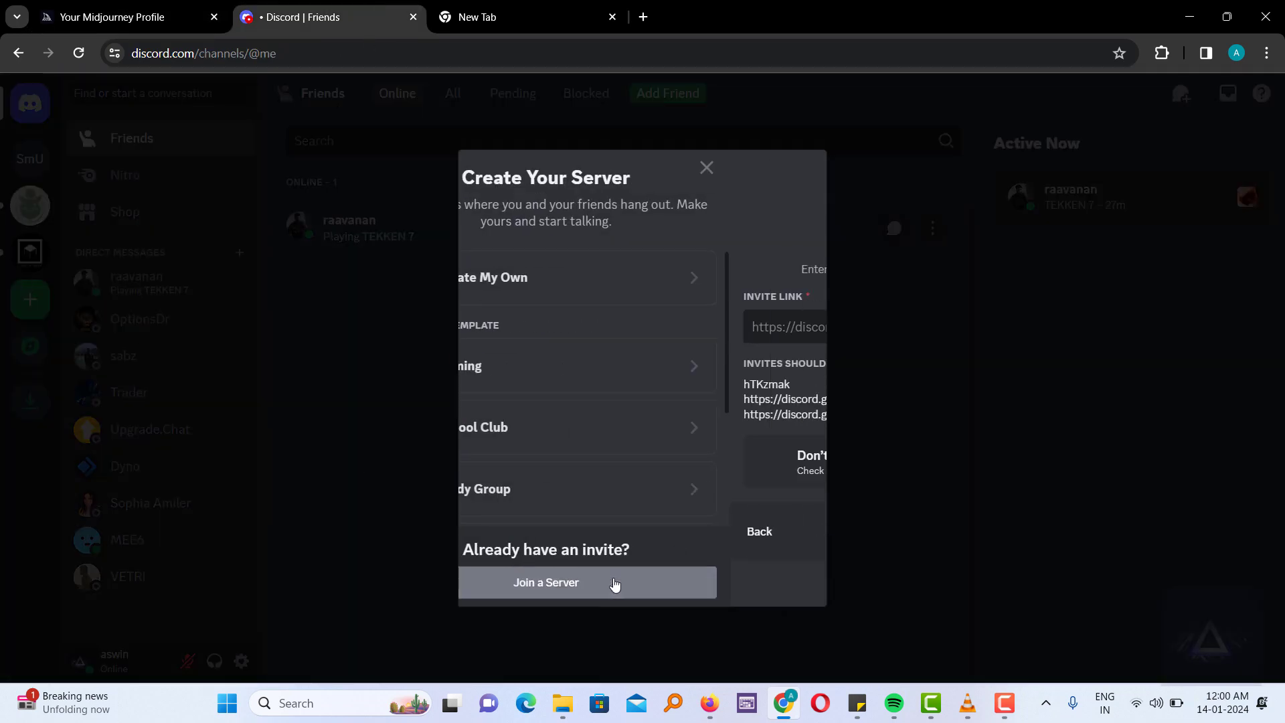
{"action": "type", "text": "Midjo"}
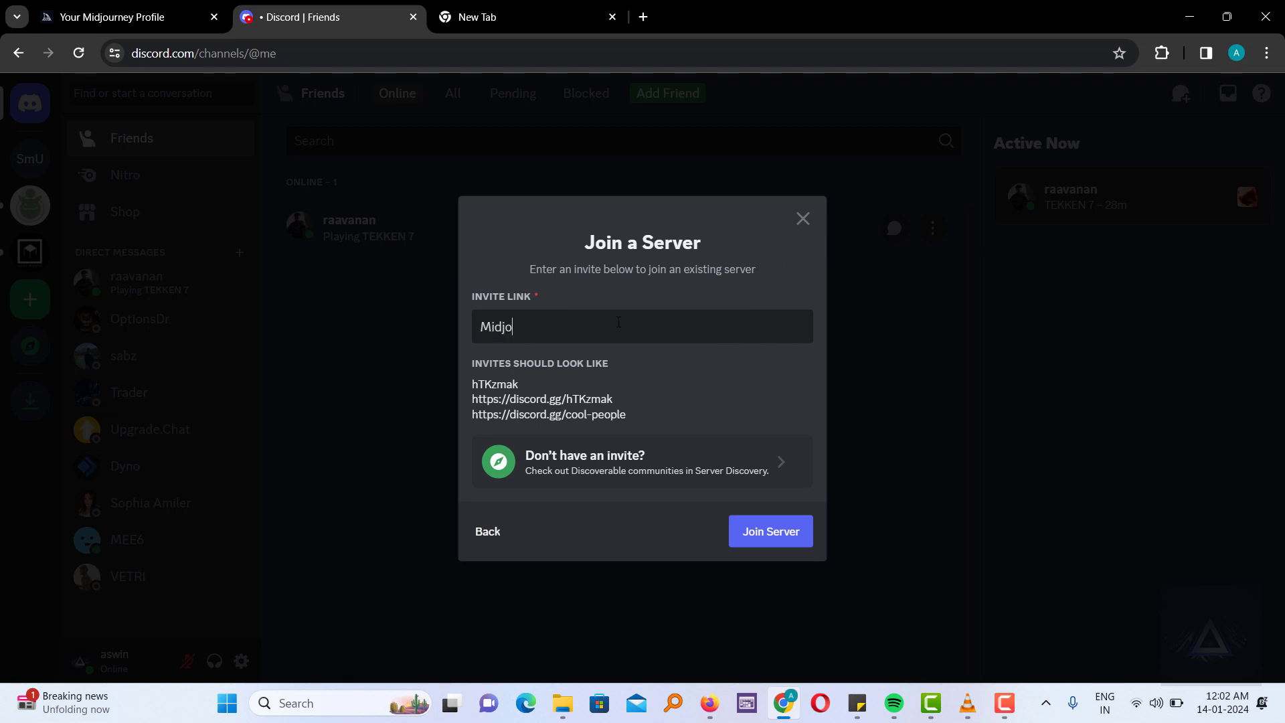
{"action": "type", "text": "ney"}
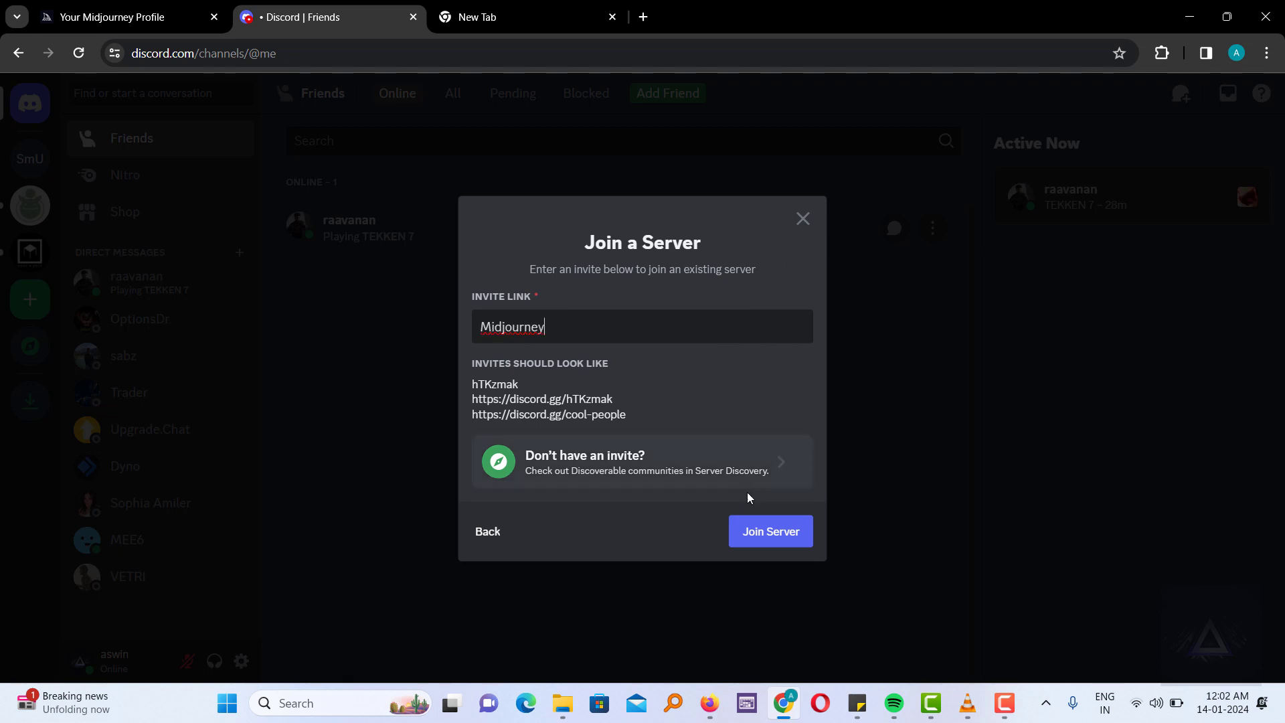
{"action": "left_click", "coordinate": [774, 551]}
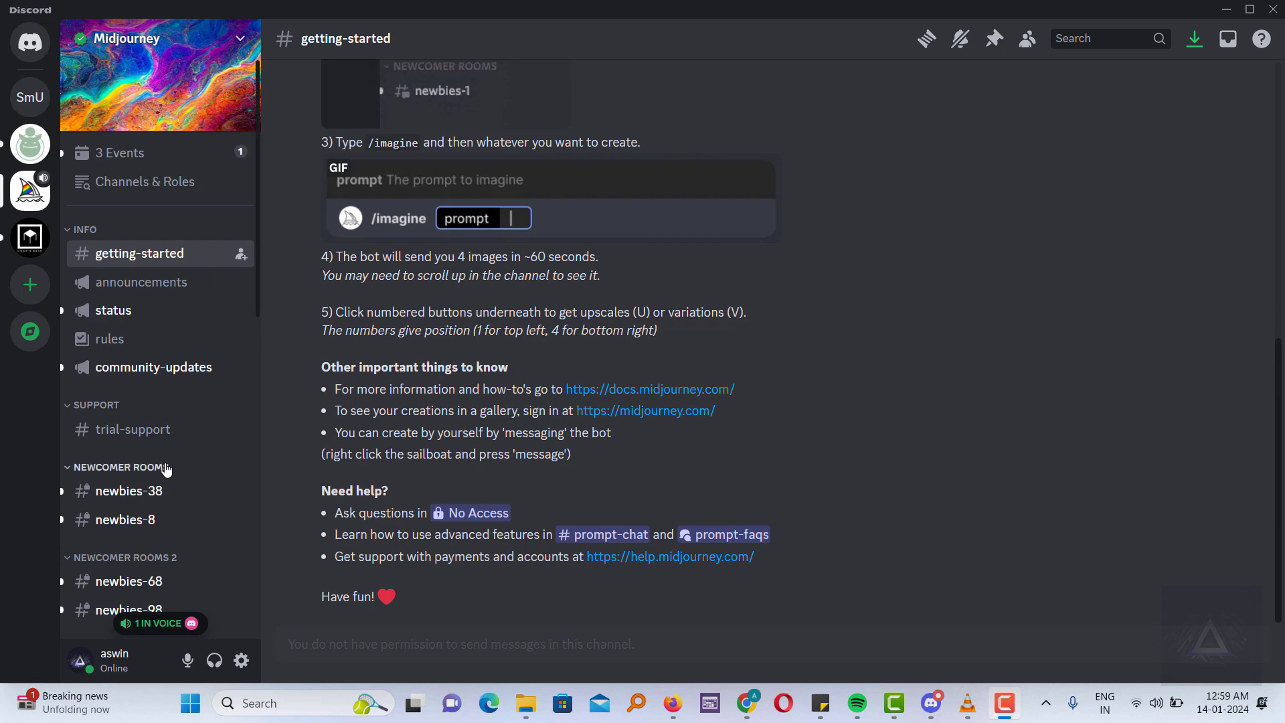
- Open the newbies-8 channel and scroll to its most recent /imagine results
{"action": "mouse_move", "coordinate": [124, 517]}
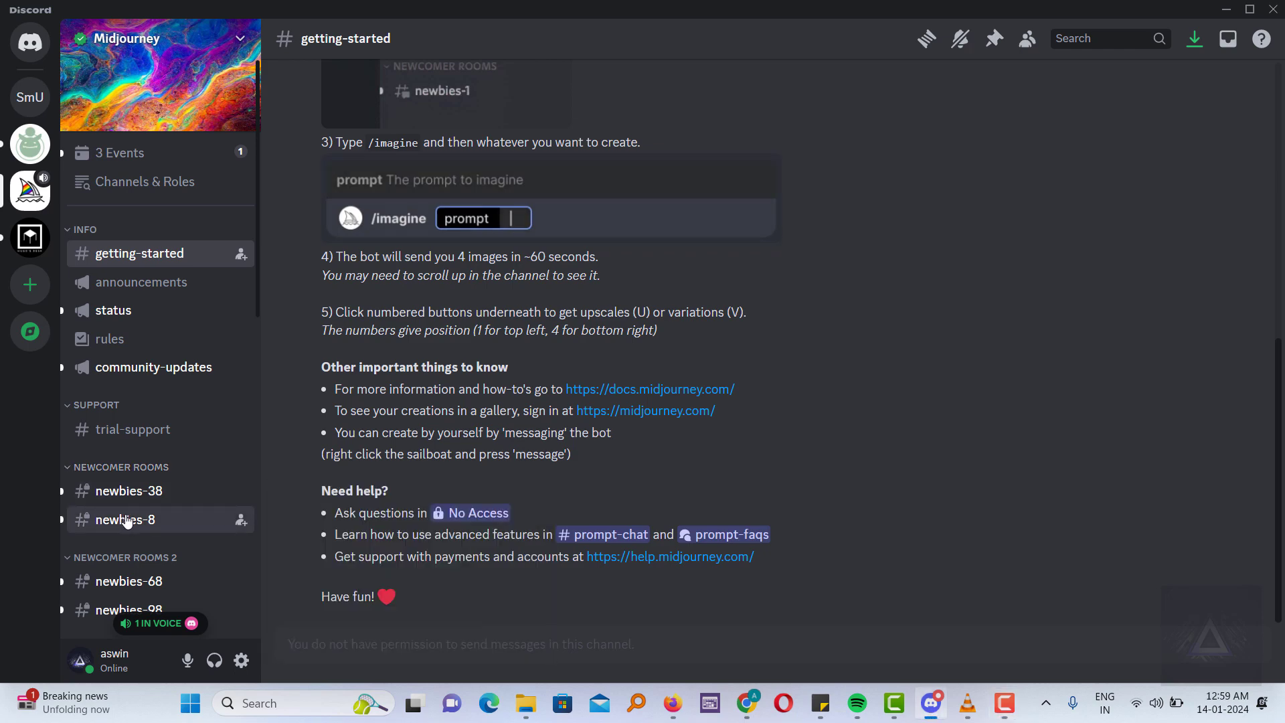
{"action": "left_click", "coordinate": [127, 521]}
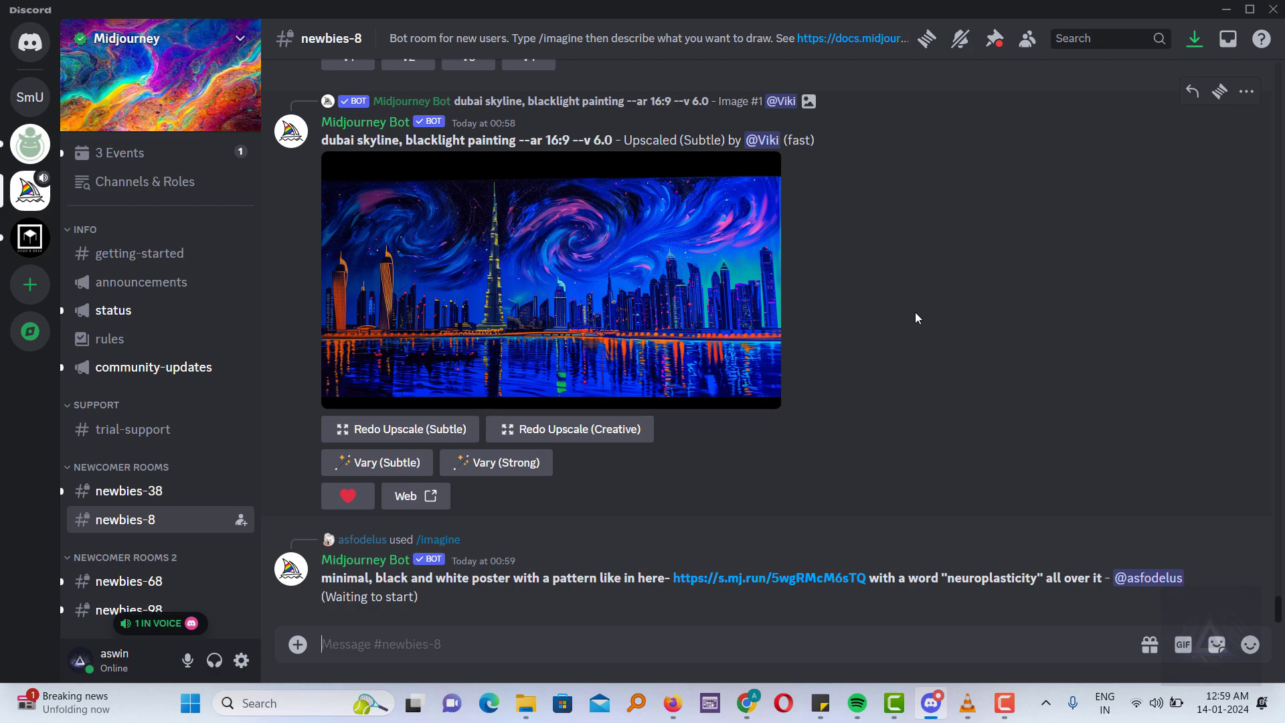
{"action": "scroll", "coordinate": [870, 401], "scroll_direction": "up", "scroll_amount": 5}
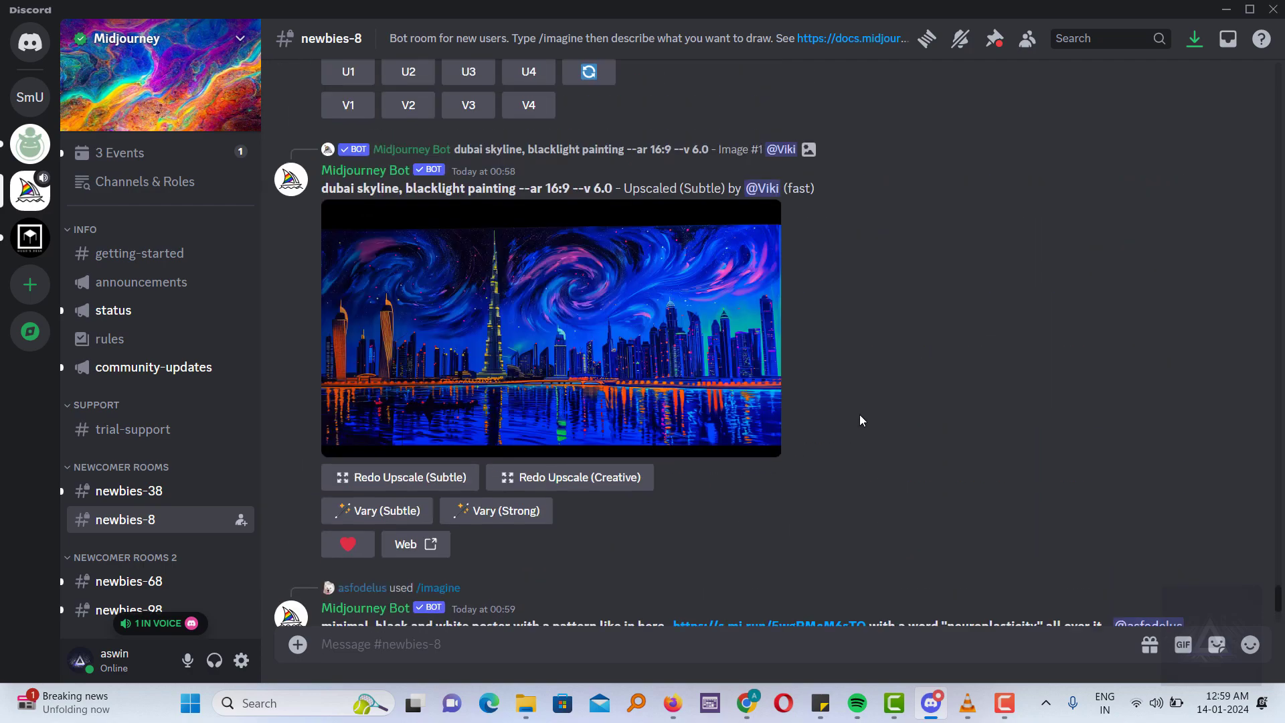
{"action": "scroll", "coordinate": [863, 416], "scroll_direction": "up", "scroll_amount": 10}
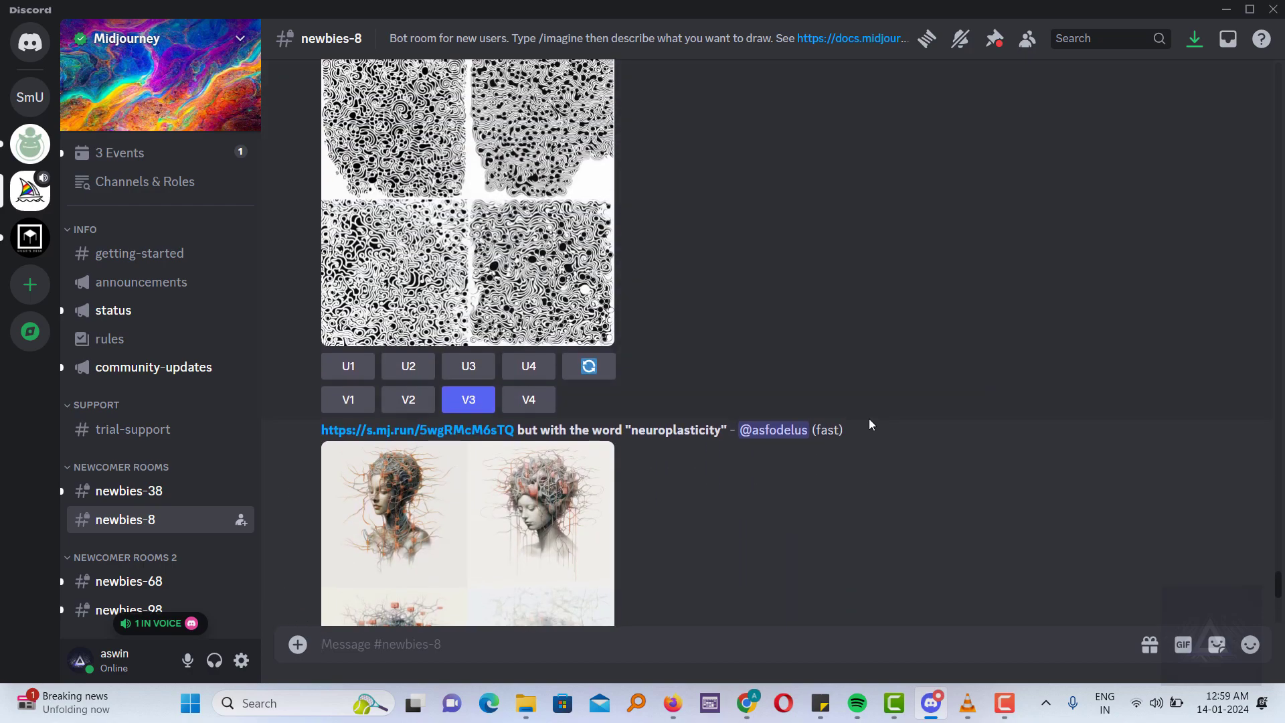
{"action": "scroll", "coordinate": [869, 425], "scroll_direction": "down", "scroll_amount": 15}
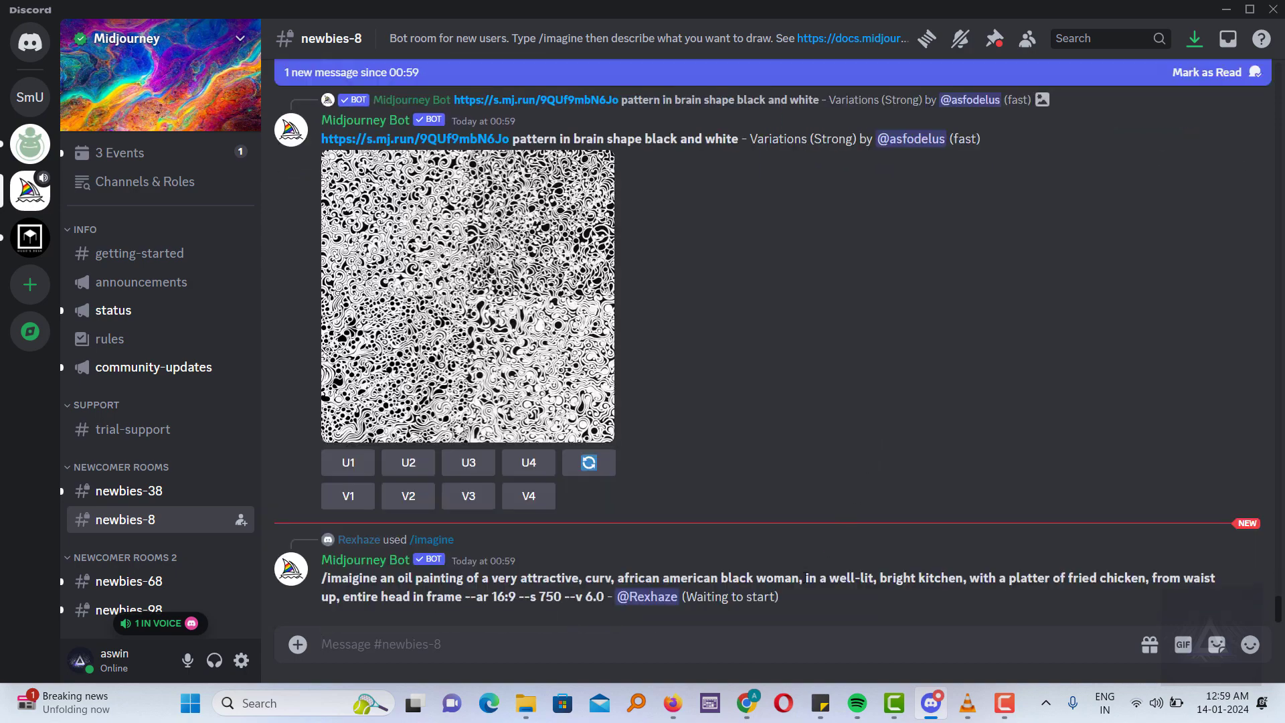
- Submit an /imagine prompt of an 18-year-old girl stuck in ocean plants underwater, --ar 16:9 --style raw --v 6.0
{"action": "type", "text": "/imagine"}
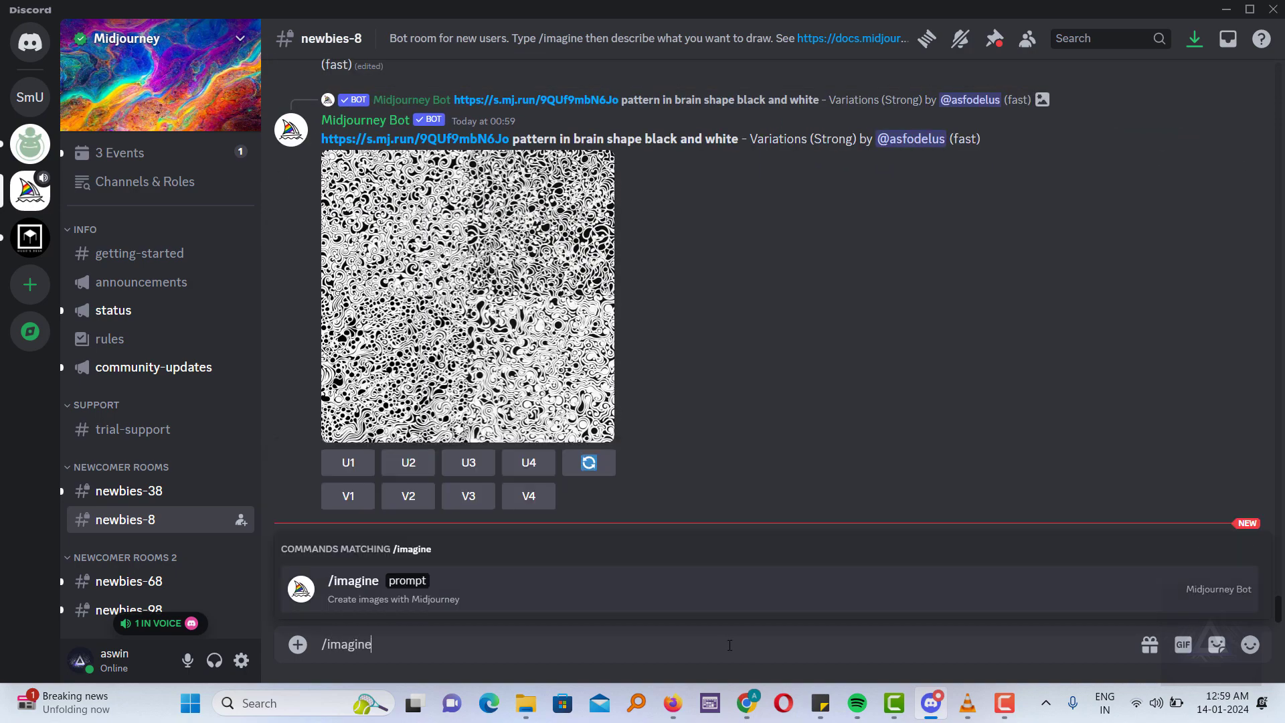
{"action": "key", "text": "Tab"}
{"action": "type", "text": "create a 18 year old girl in under water, she is standing and stuck in plants in ocean , background is statues and temples in golden hour light, 75mm short, realistic --ar 16:9 --style raw --v 6.0"}
{"action": "key", "text": "Return"}
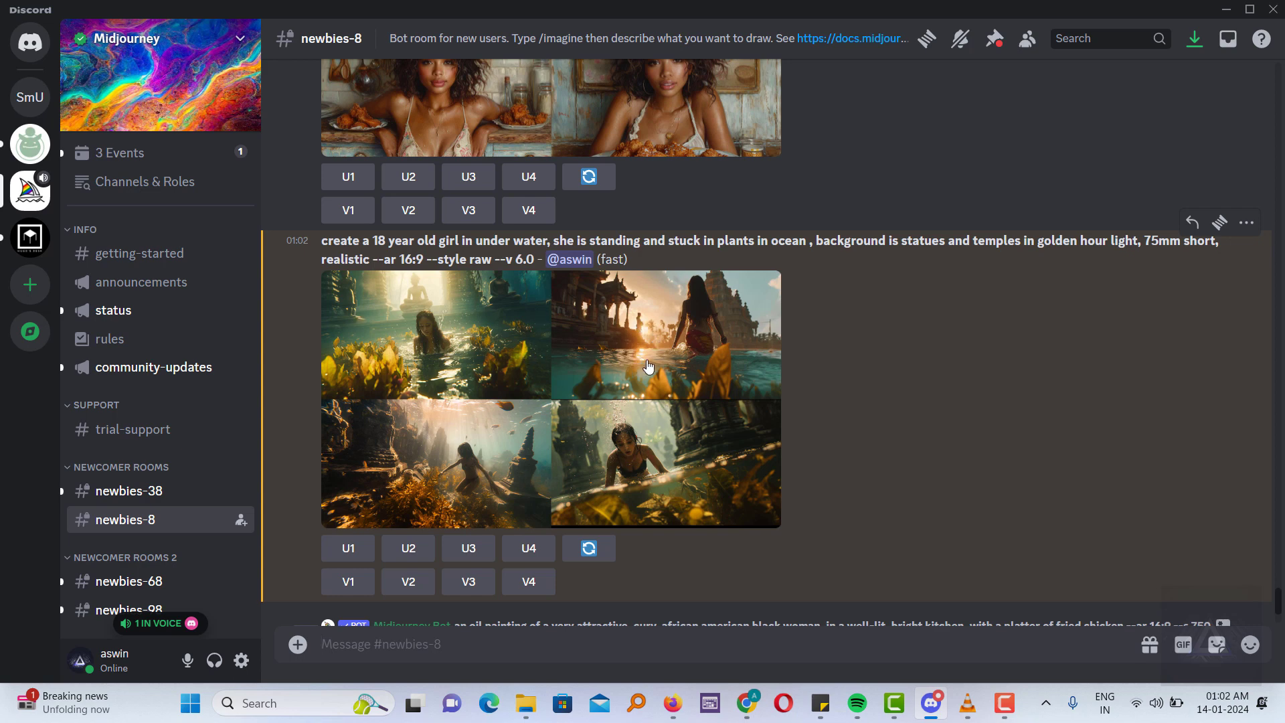
- Upscale image 2 with U2, inspect it full size, then request strong variations with V2
{"action": "left_click", "coordinate": [414, 555]}
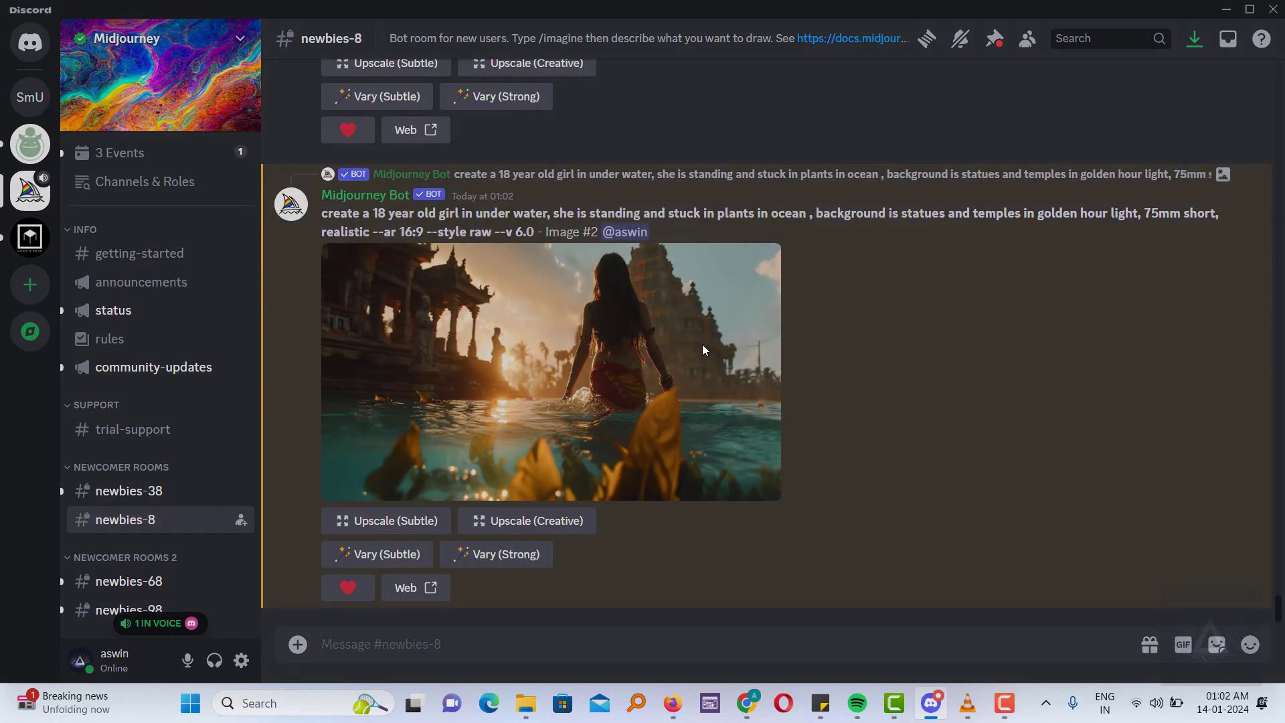
{"action": "left_click", "coordinate": [701, 344]}
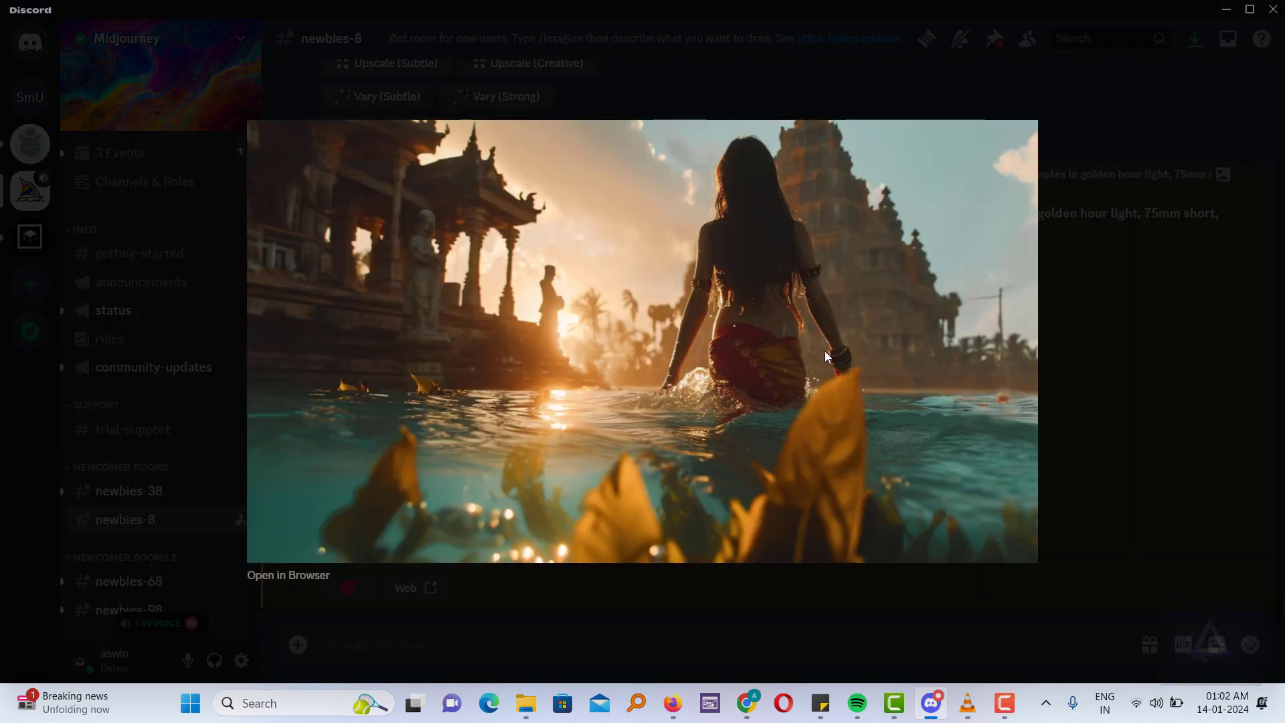
{"action": "left_click", "coordinate": [1101, 418]}
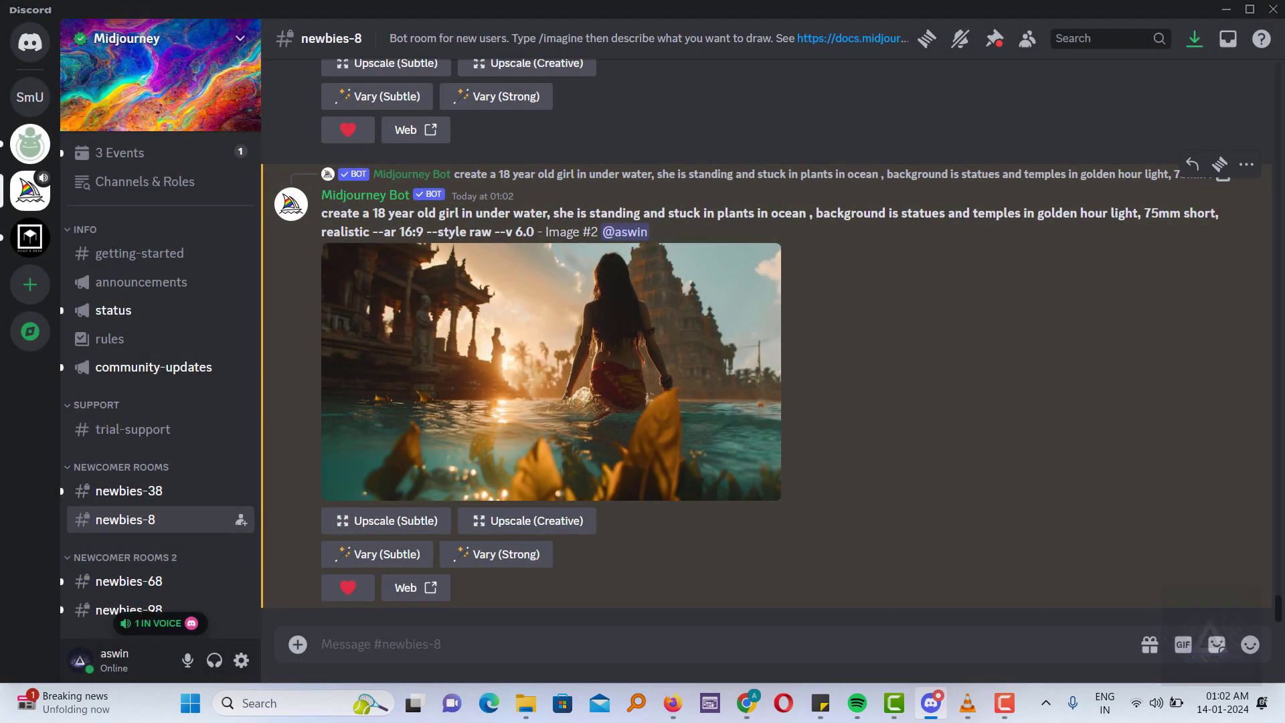
{"action": "scroll", "coordinate": [902, 496], "scroll_direction": "up", "scroll_amount": 15}
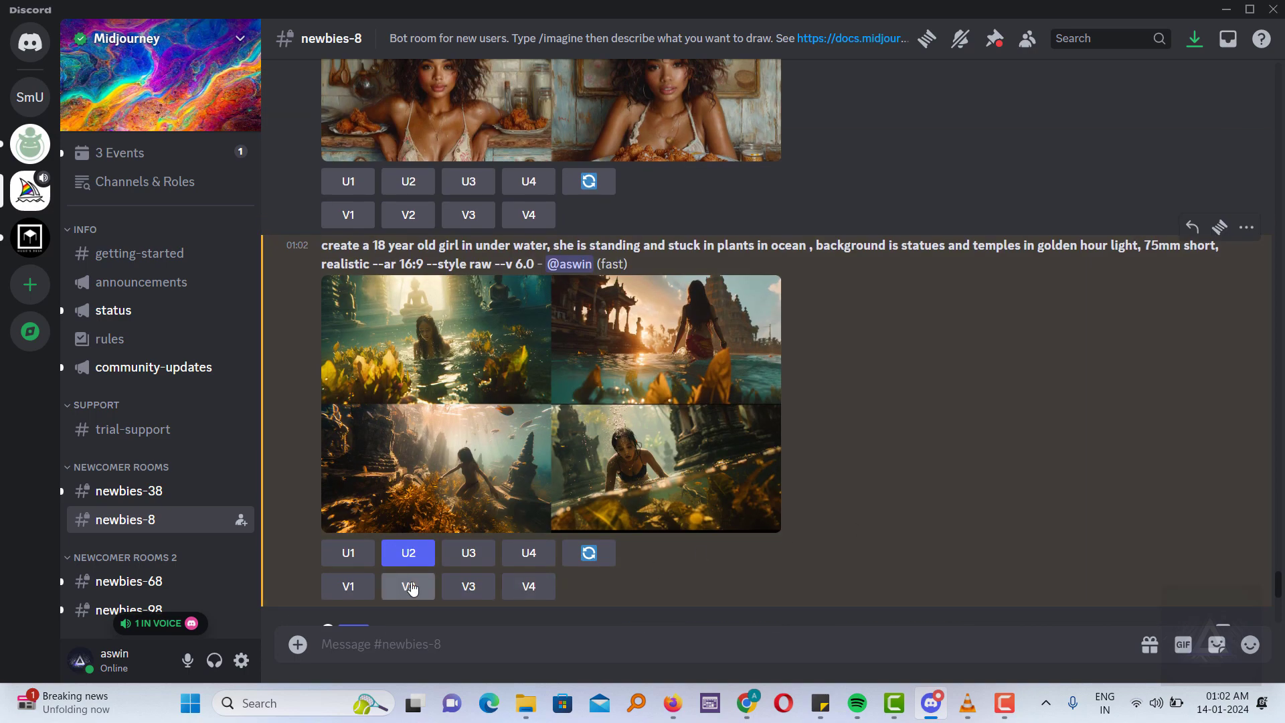
{"action": "left_click", "coordinate": [409, 587]}
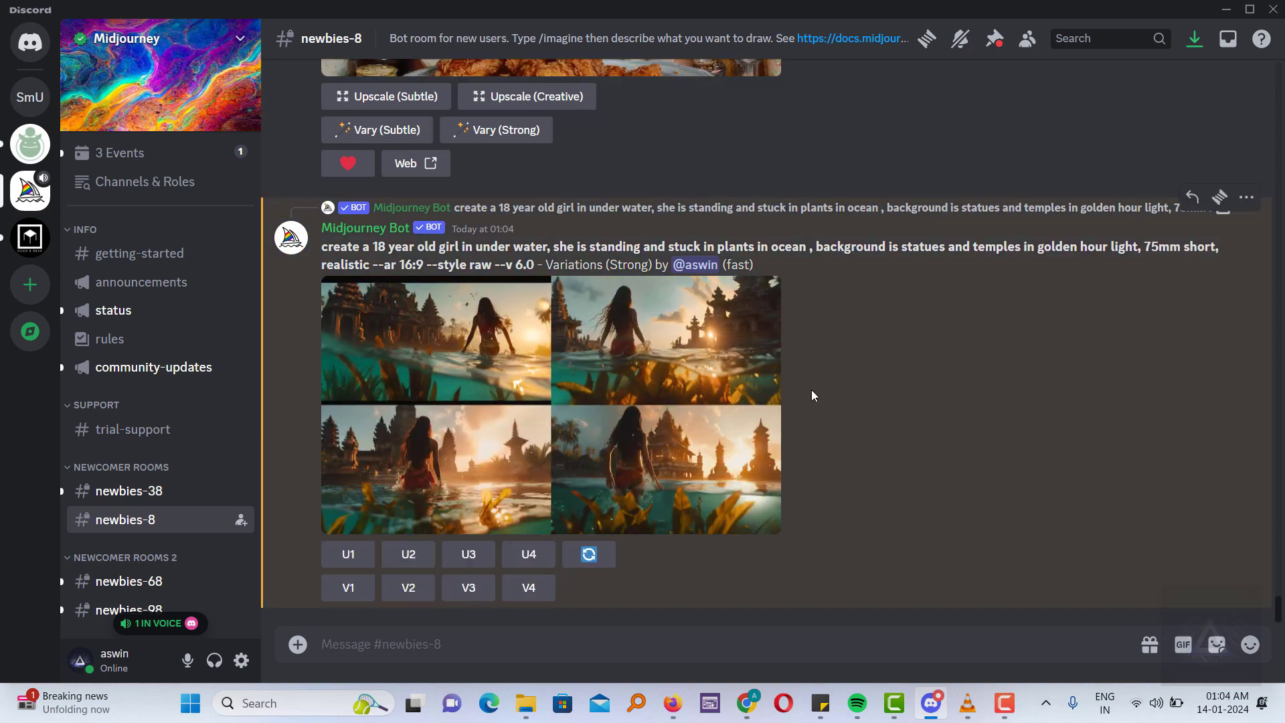
- Review the variations grid, upscale variation 4 (U4), apply Upscale (Creative), and view the result
{"action": "left_click", "coordinate": [696, 392]}
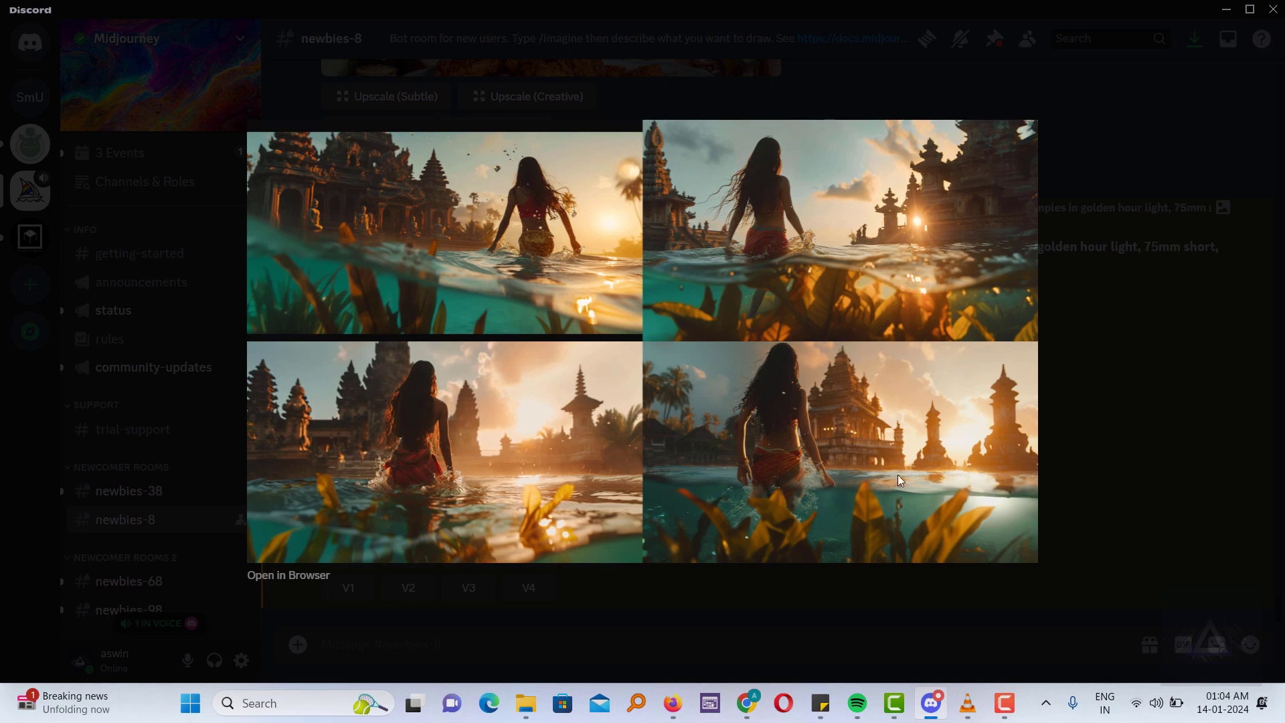
{"action": "left_click", "coordinate": [1113, 439]}
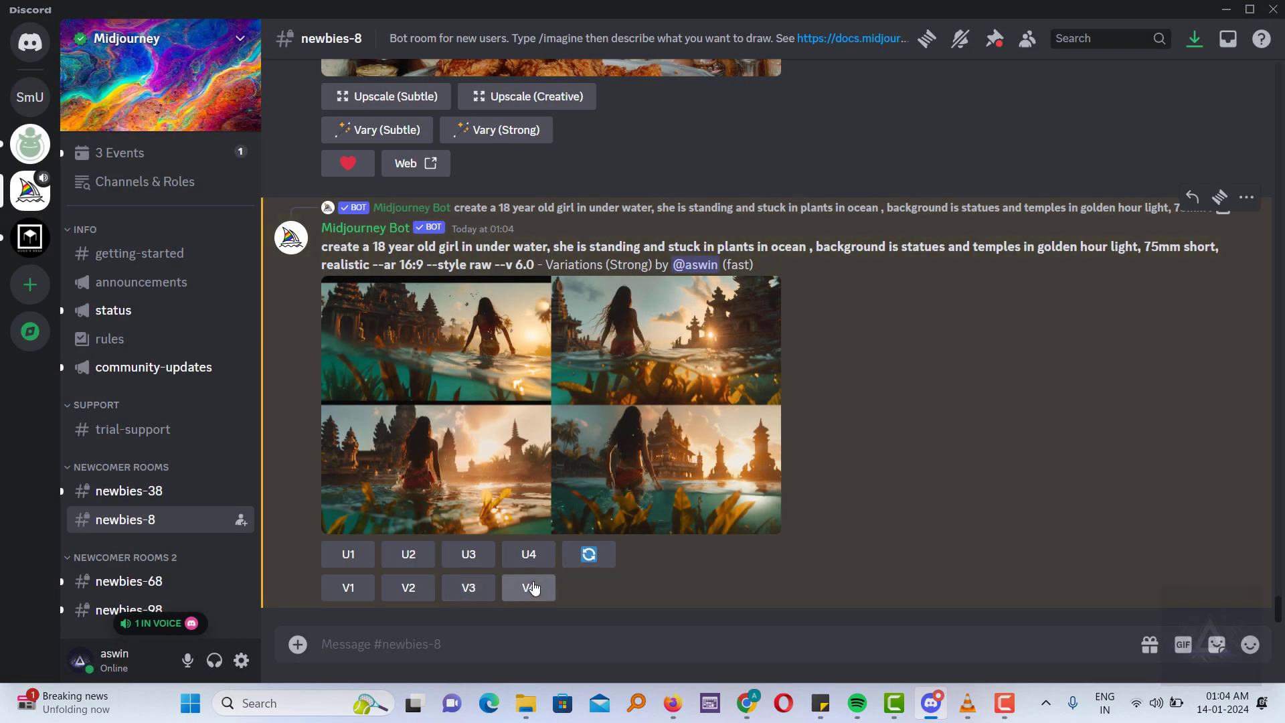
{"action": "left_click", "coordinate": [534, 558]}
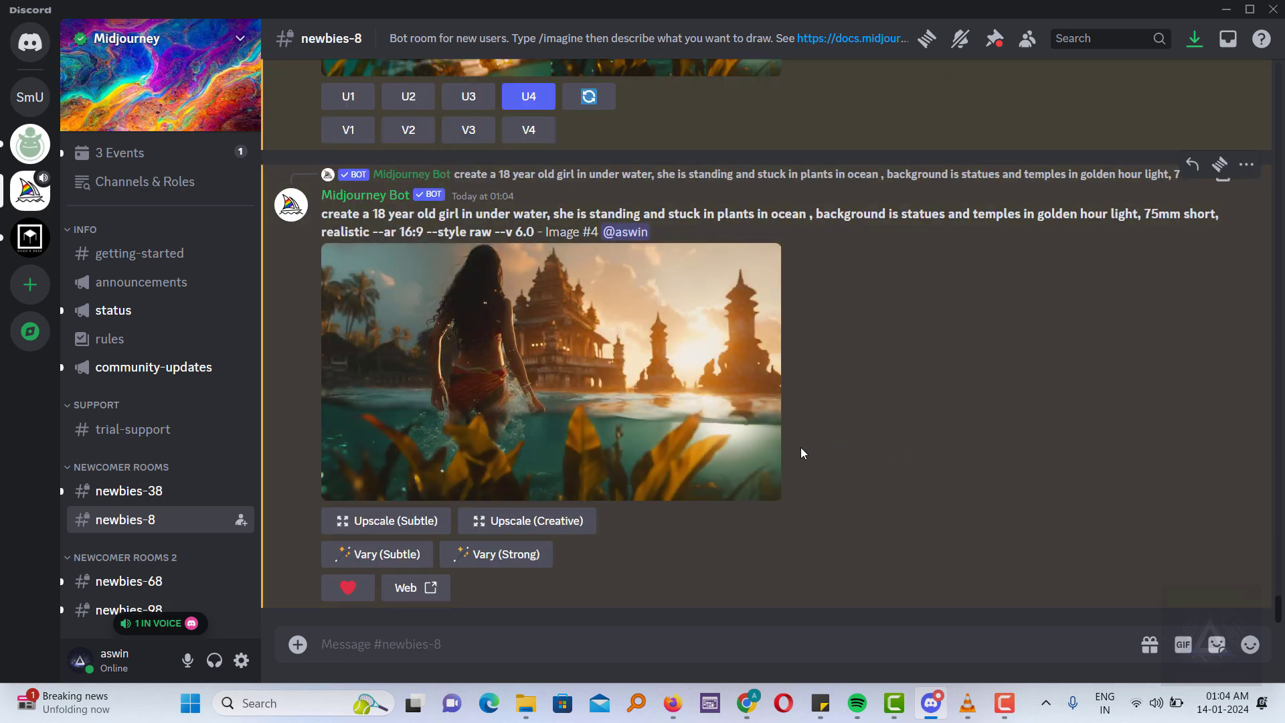
{"action": "left_click", "coordinate": [570, 525]}
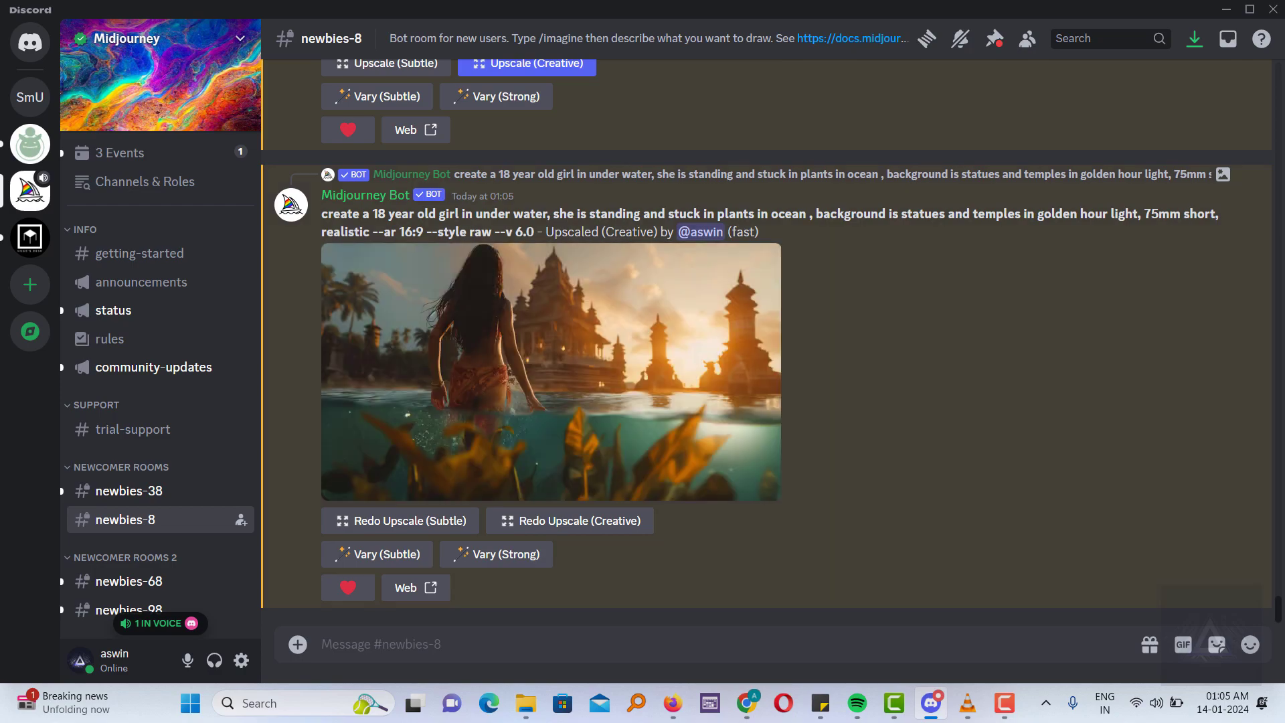
{"action": "left_click", "coordinate": [573, 360]}
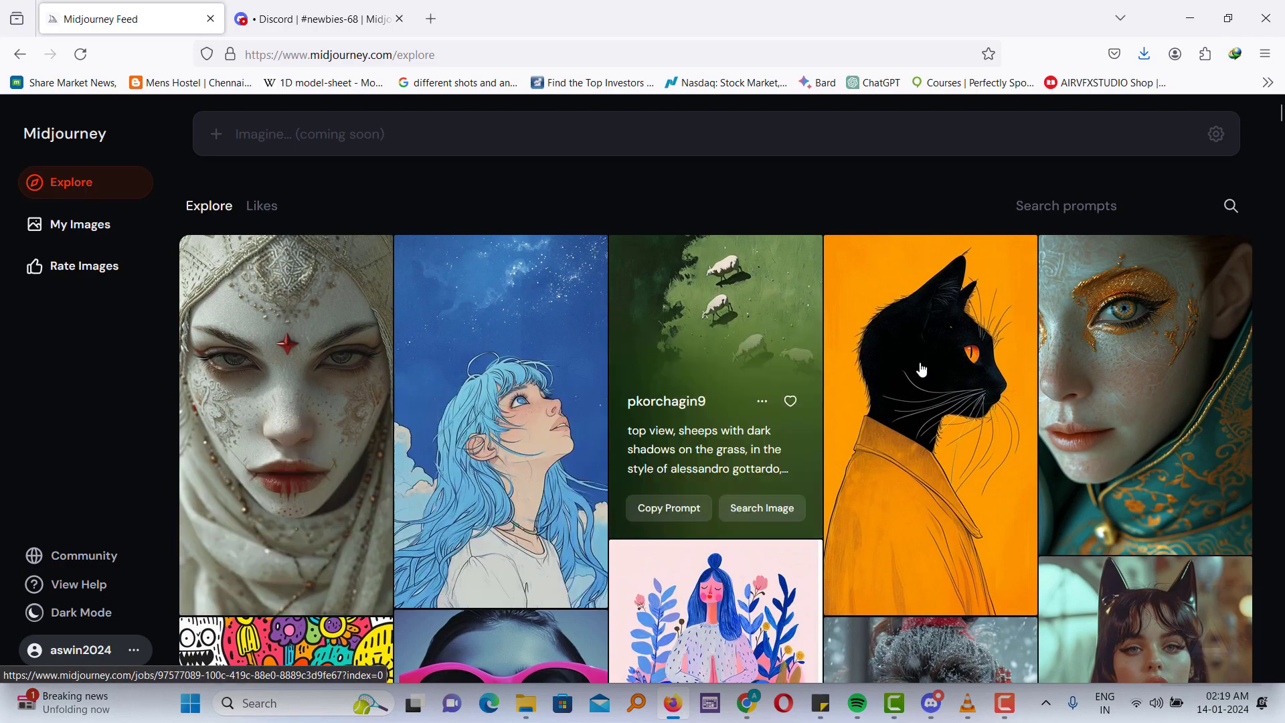
- Open the Ford Soybean patent image in Explore and scroll through images to the Japanese girl close-up
{"action": "scroll", "coordinate": [1048, 410], "scroll_direction": "down", "scroll_amount": 7}
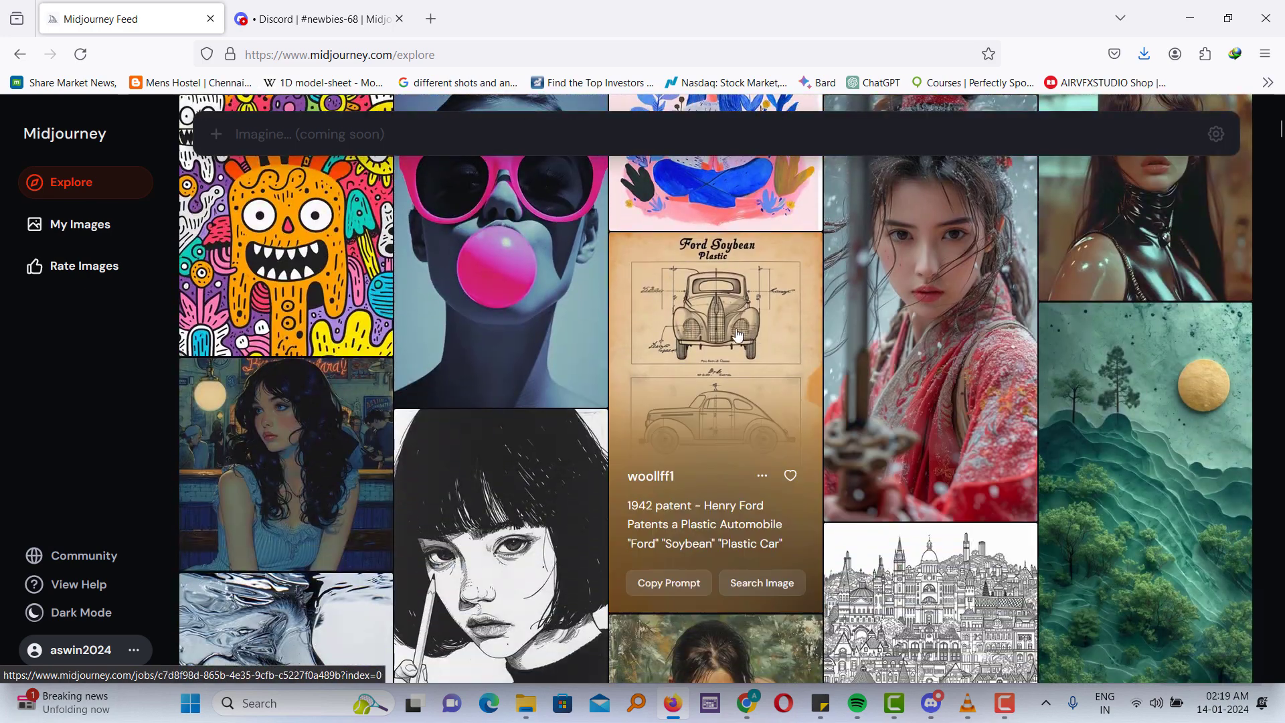
{"action": "left_click", "coordinate": [698, 328]}
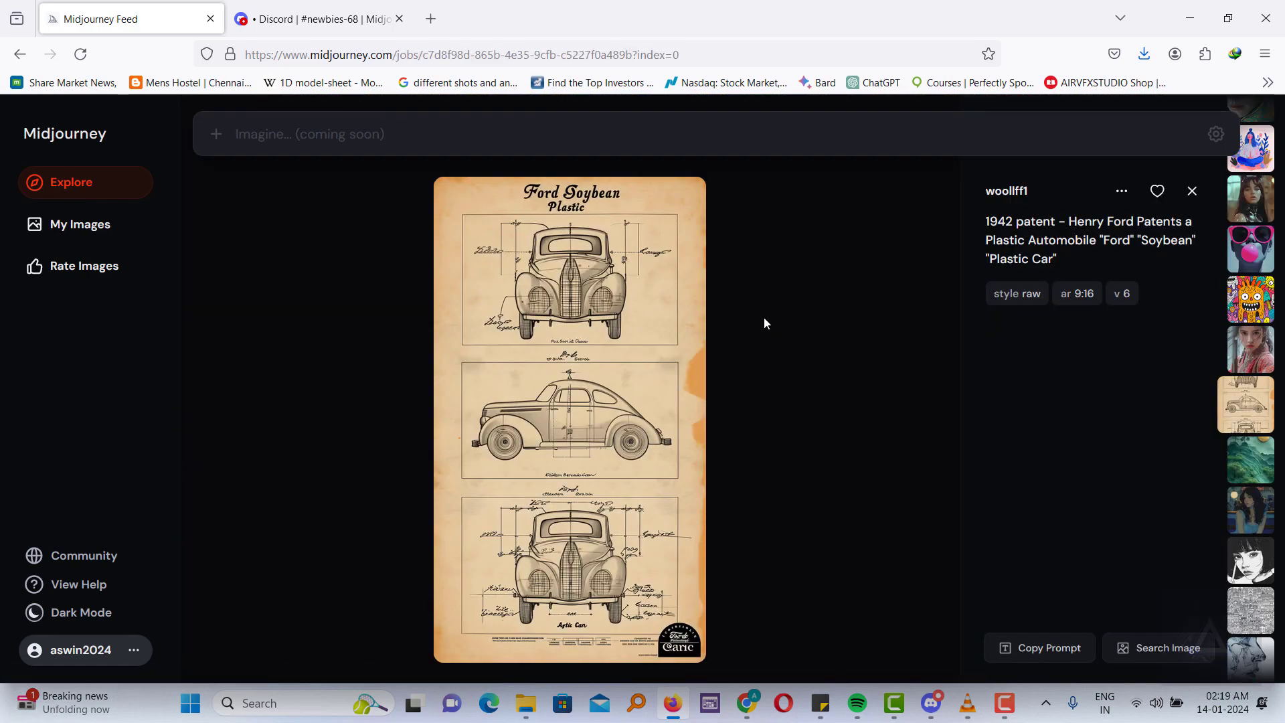
{"action": "scroll", "coordinate": [766, 323], "scroll_direction": "down", "scroll_amount": 6}
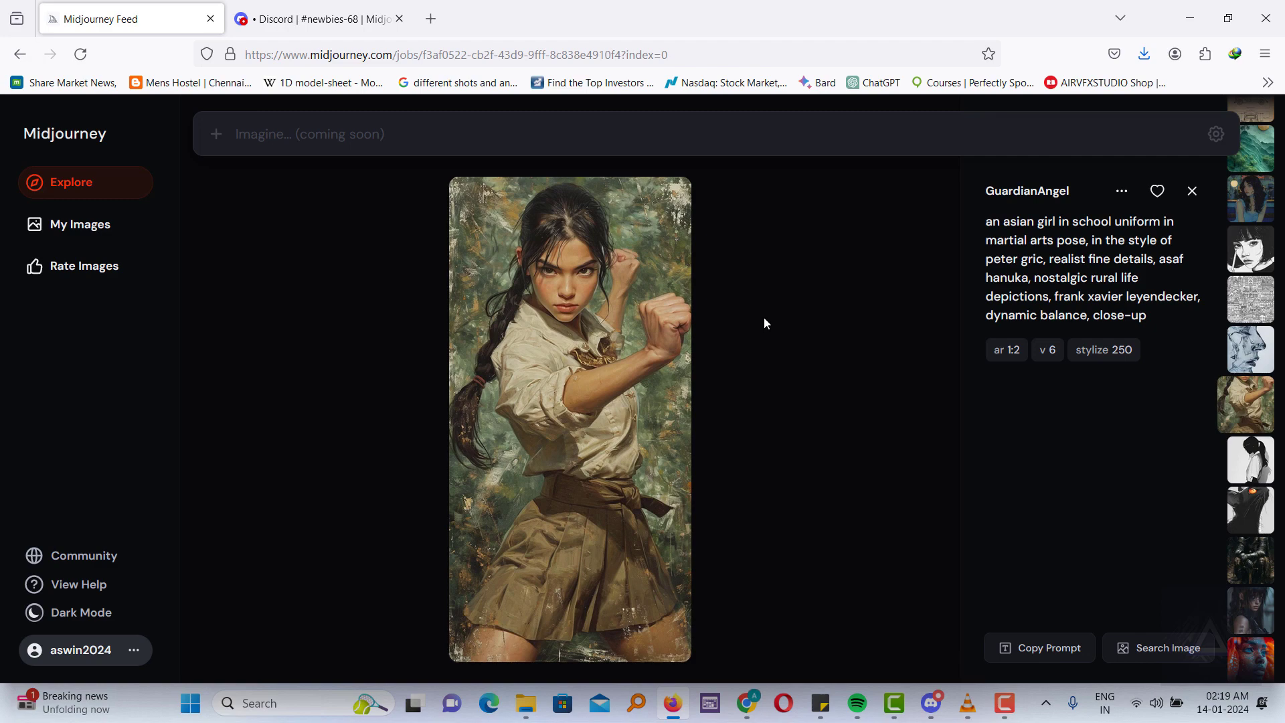
{"action": "scroll", "coordinate": [764, 316], "scroll_direction": "down", "scroll_amount": 8}
{"action": "scroll", "coordinate": [780, 314], "scroll_direction": "down", "scroll_amount": 1}
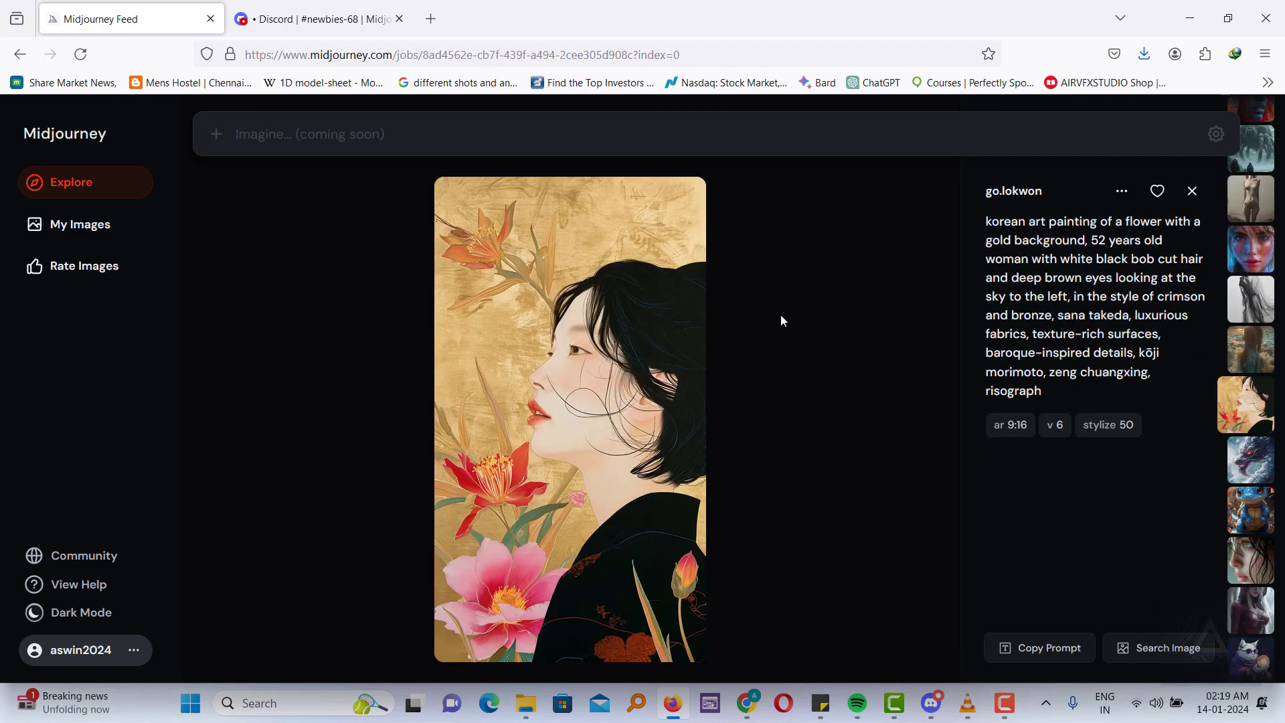
{"action": "scroll", "coordinate": [782, 321], "scroll_direction": "down", "scroll_amount": 2}
{"action": "scroll", "coordinate": [781, 320], "scroll_direction": "up", "scroll_amount": 1}
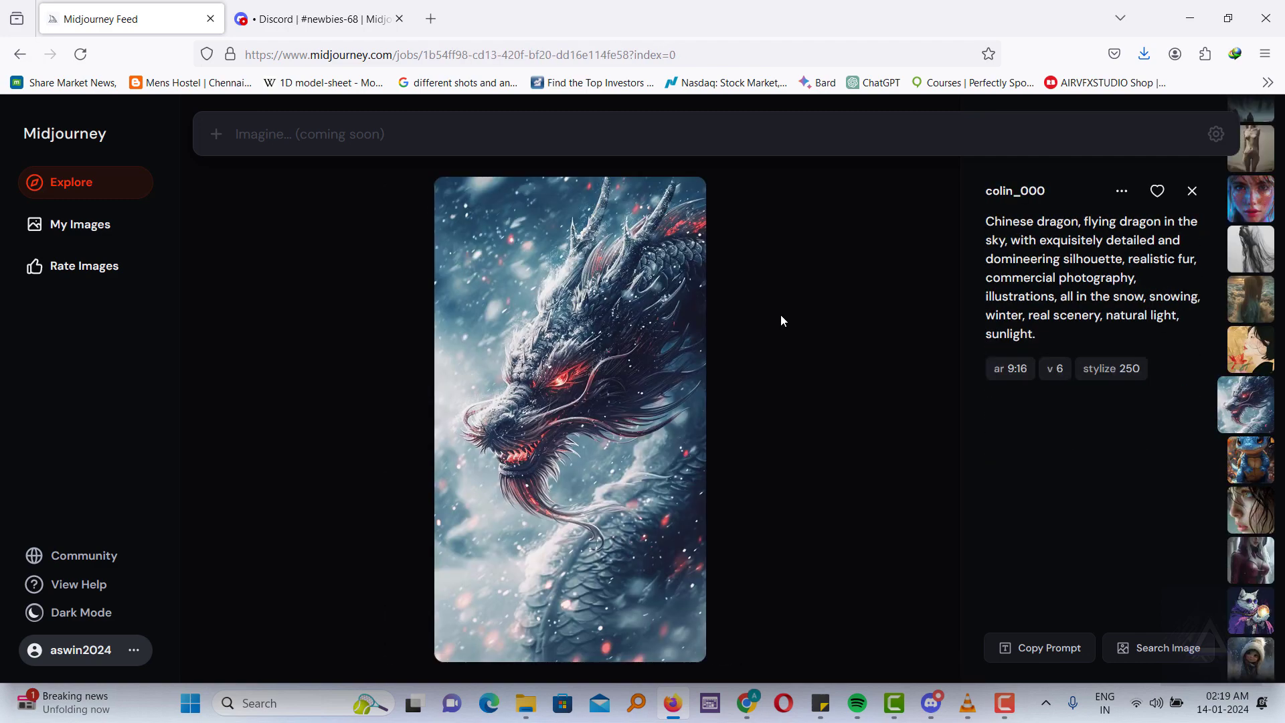
{"action": "scroll", "coordinate": [782, 320], "scroll_direction": "down", "scroll_amount": 3}
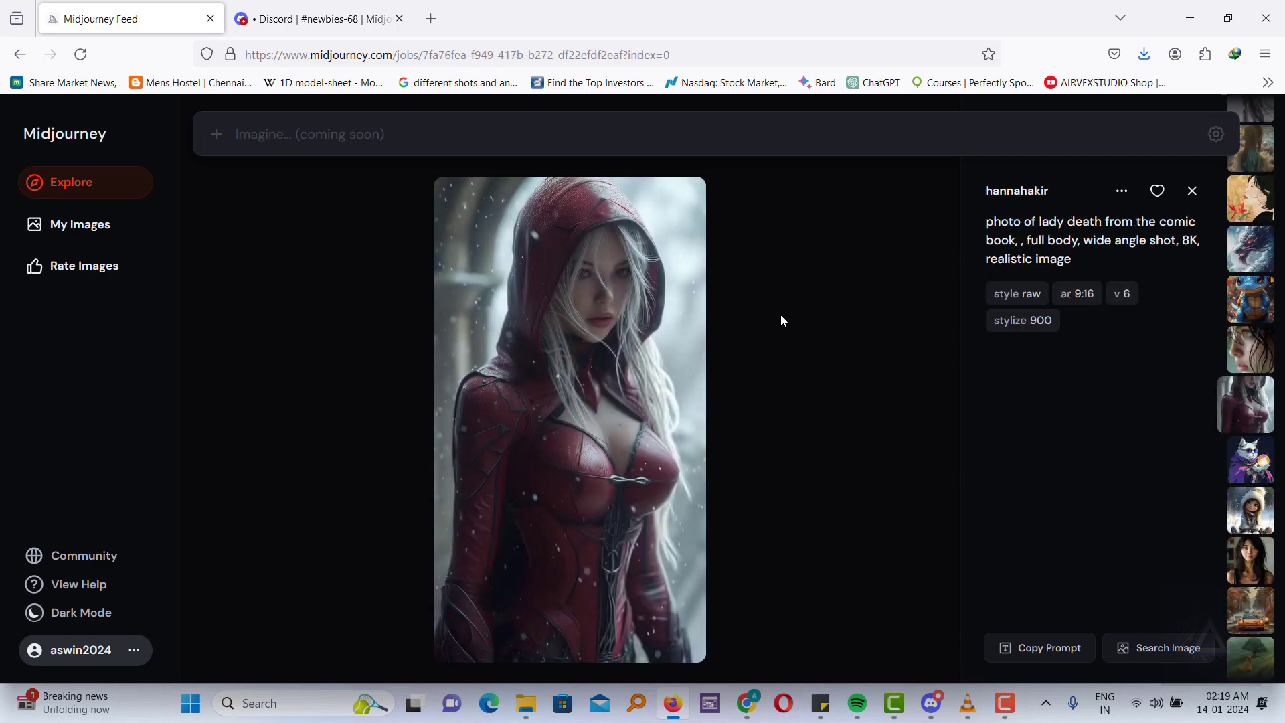
{"action": "scroll", "coordinate": [781, 321], "scroll_direction": "down", "scroll_amount": 3}
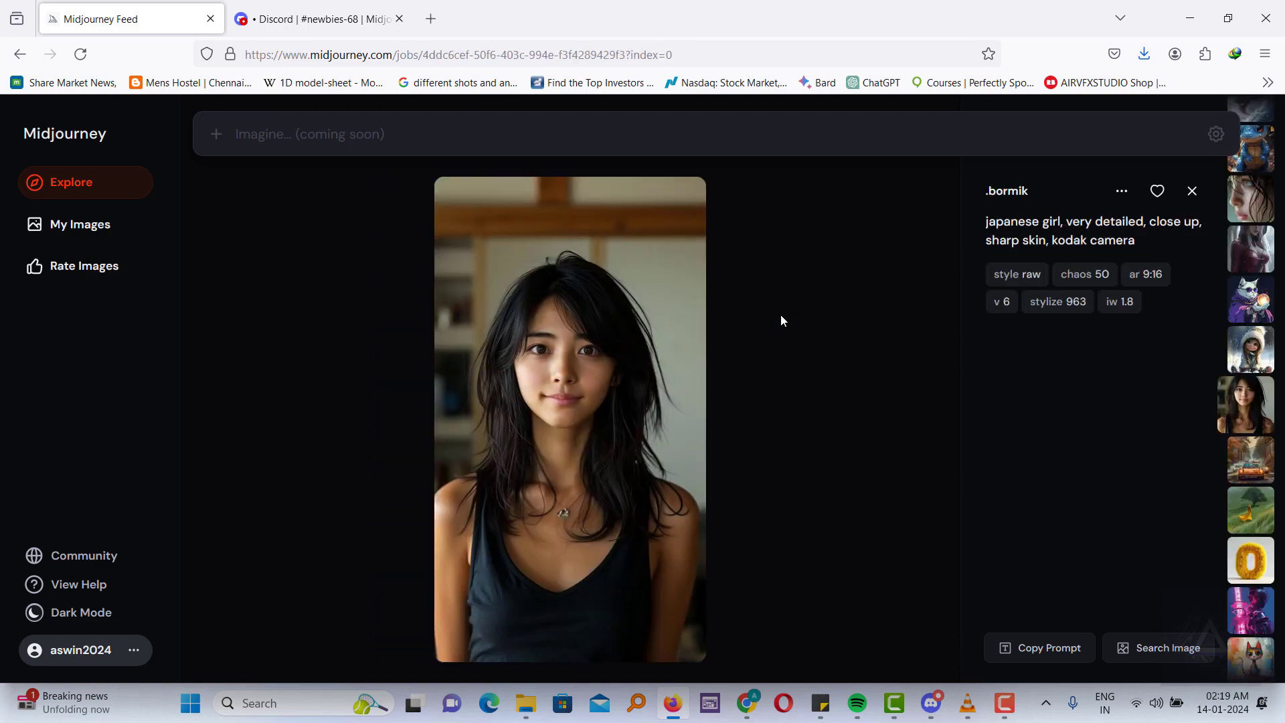
{"action": "scroll", "coordinate": [781, 321], "scroll_direction": "down", "scroll_amount": 1}
{"action": "scroll", "coordinate": [782, 320], "scroll_direction": "up", "scroll_amount": 1}
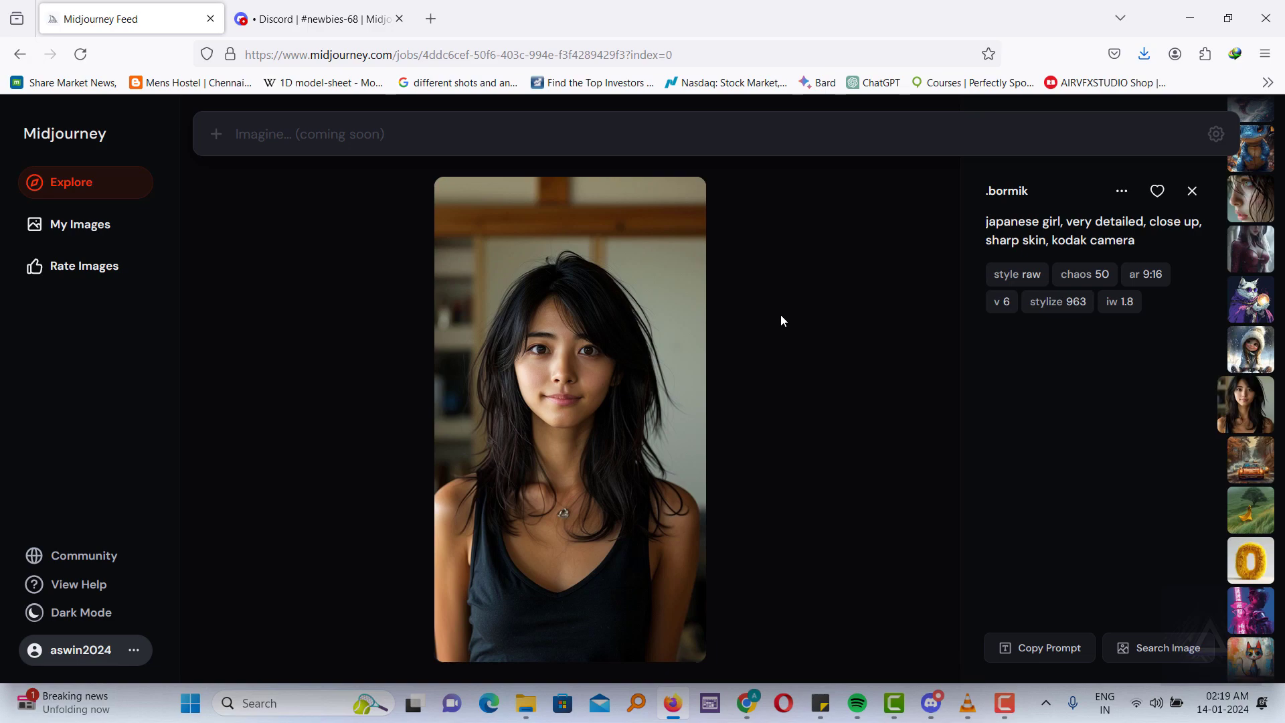